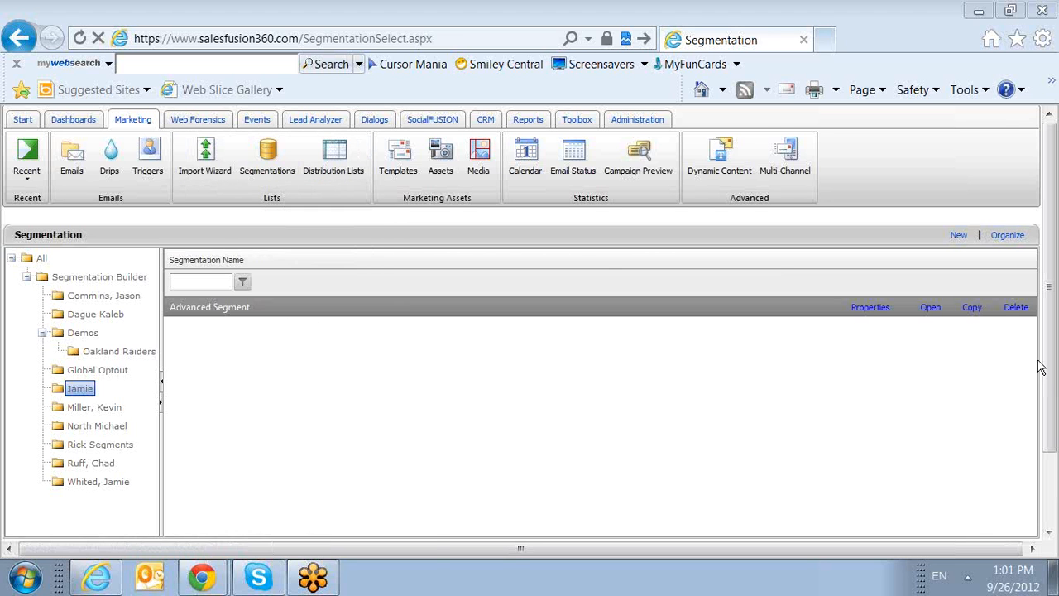
# Step: Open the Advanced Segment segmentation and examine each query field condition and the total records for the query
pyautogui.click(927, 308)
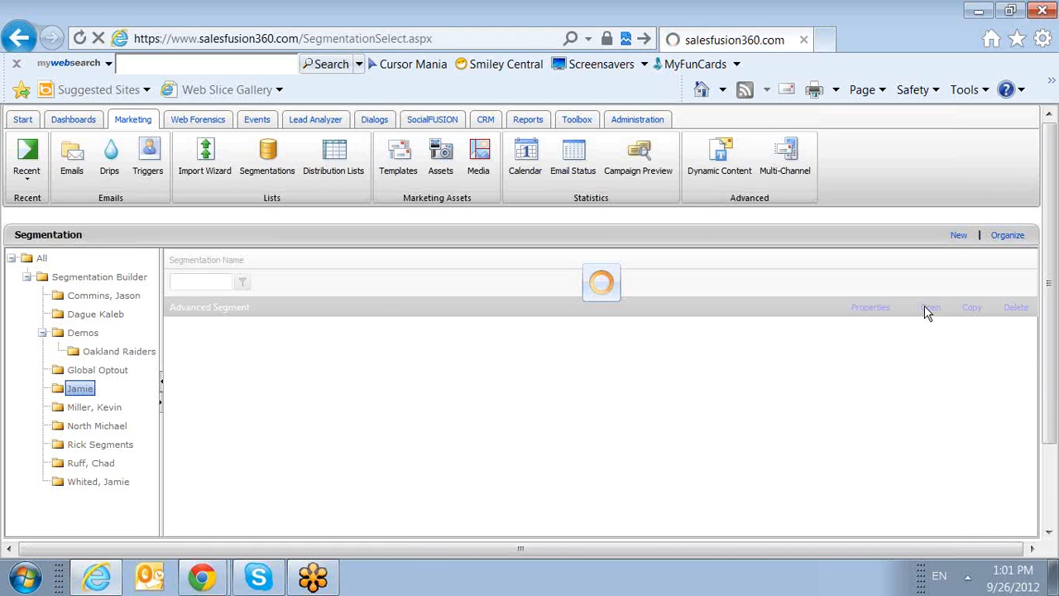
pyautogui.scroll(-1, 925, 307)
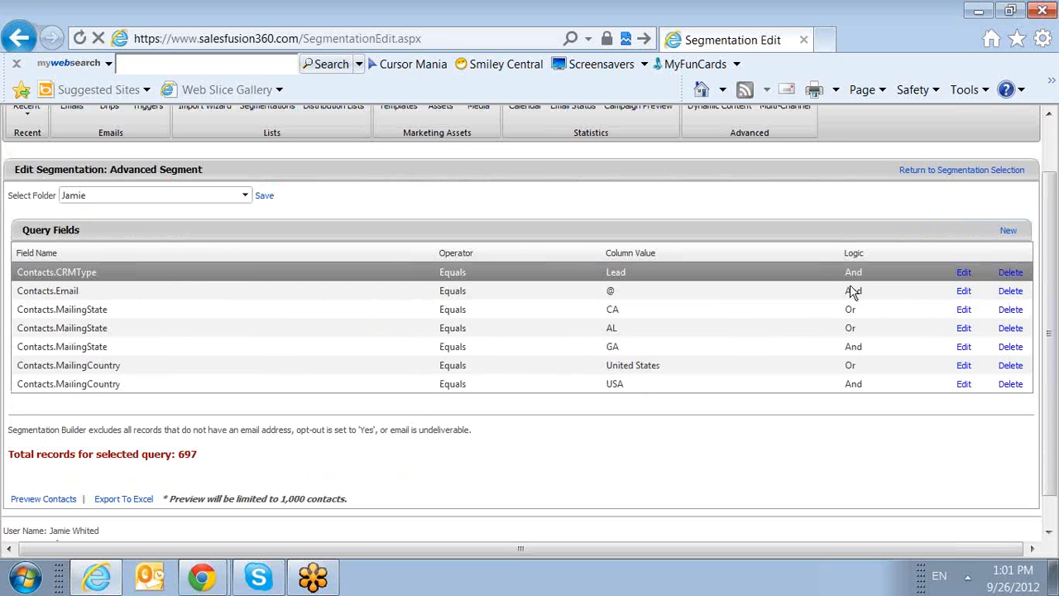
pyautogui.click(712, 295)
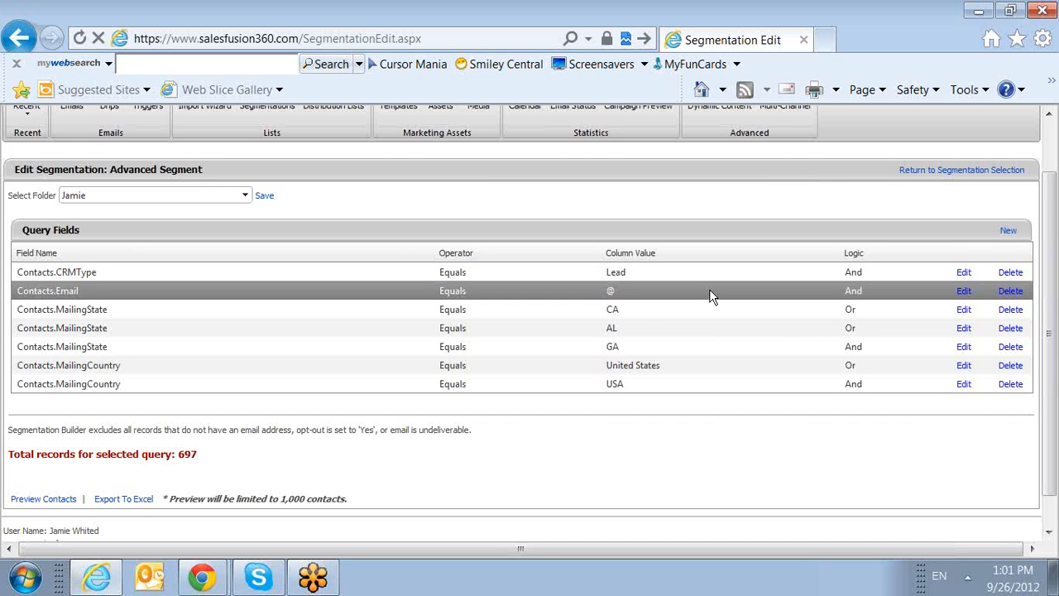
pyautogui.click(661, 317)
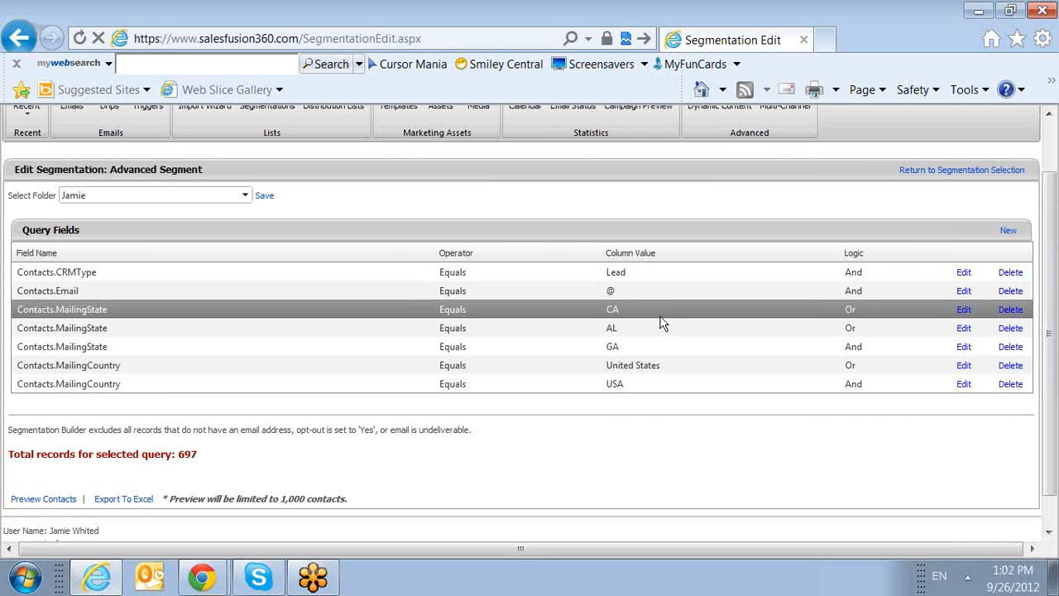
pyautogui.click(660, 329)
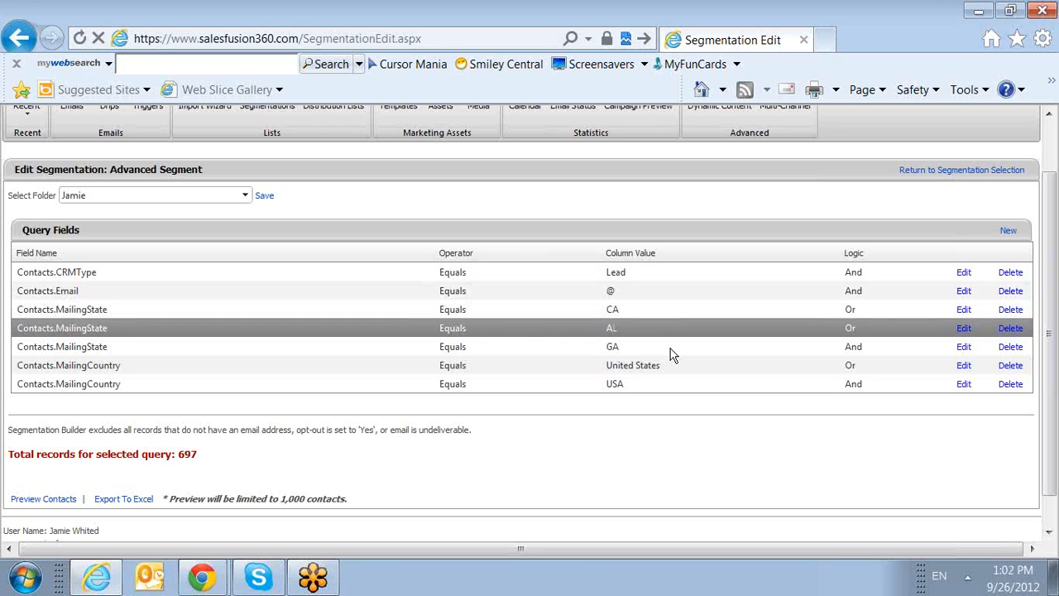
pyautogui.click(671, 353)
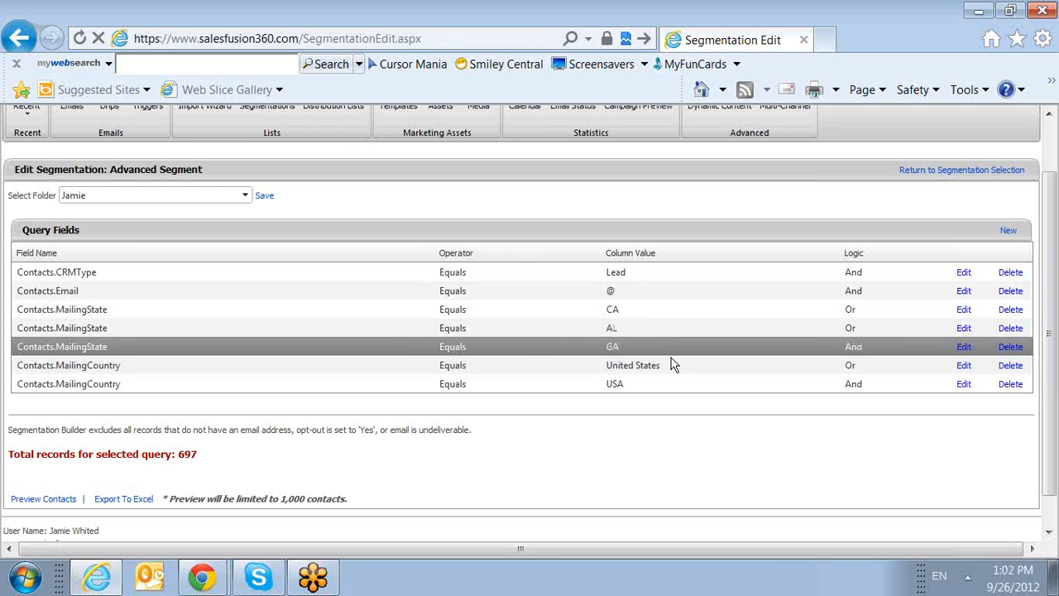
pyautogui.click(676, 368)
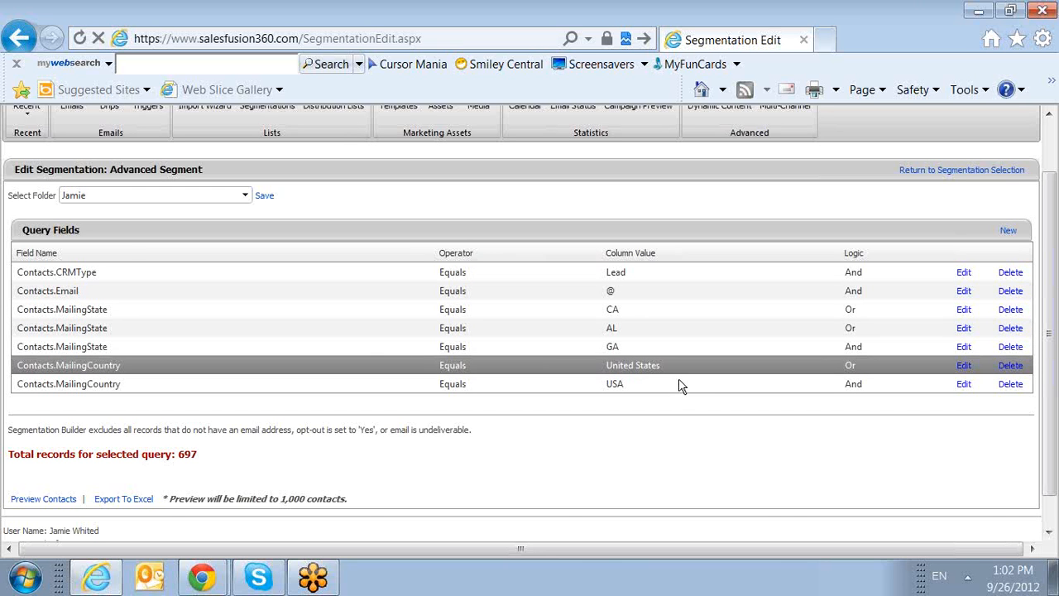
pyautogui.click(683, 392)
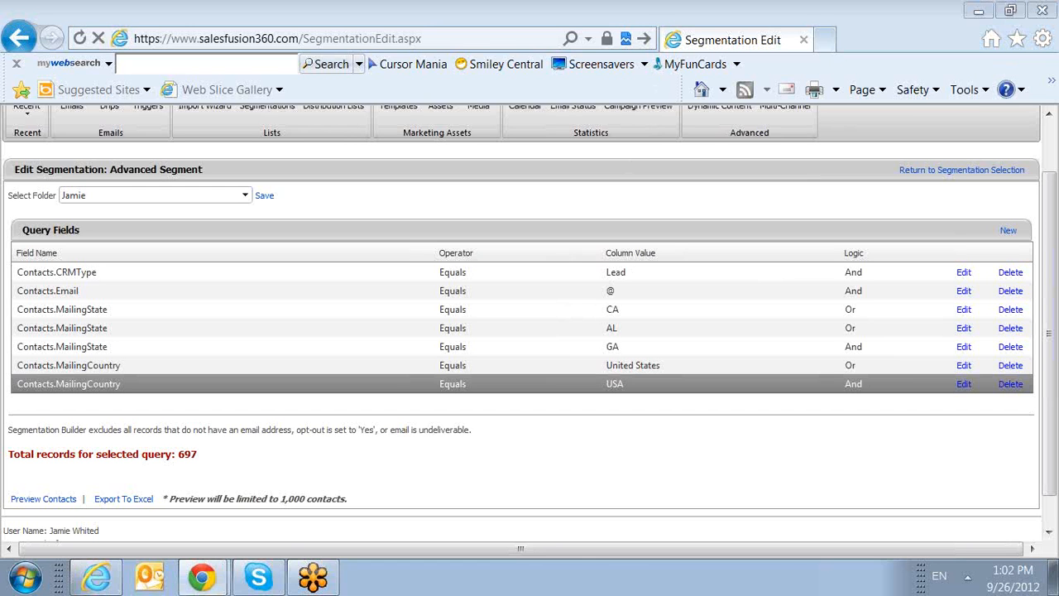
pyautogui.moveTo(201, 456); pyautogui.dragTo(179, 458)
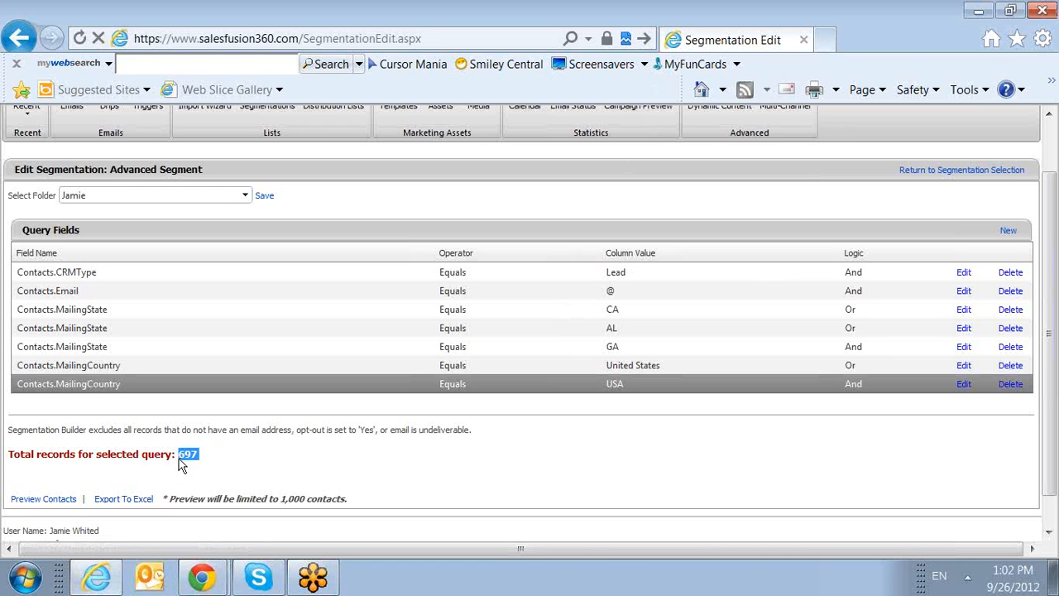
# Step: Switch to the Chrome window, maximize it, and open the Report Builder for a new report
pyautogui.click(202, 576)
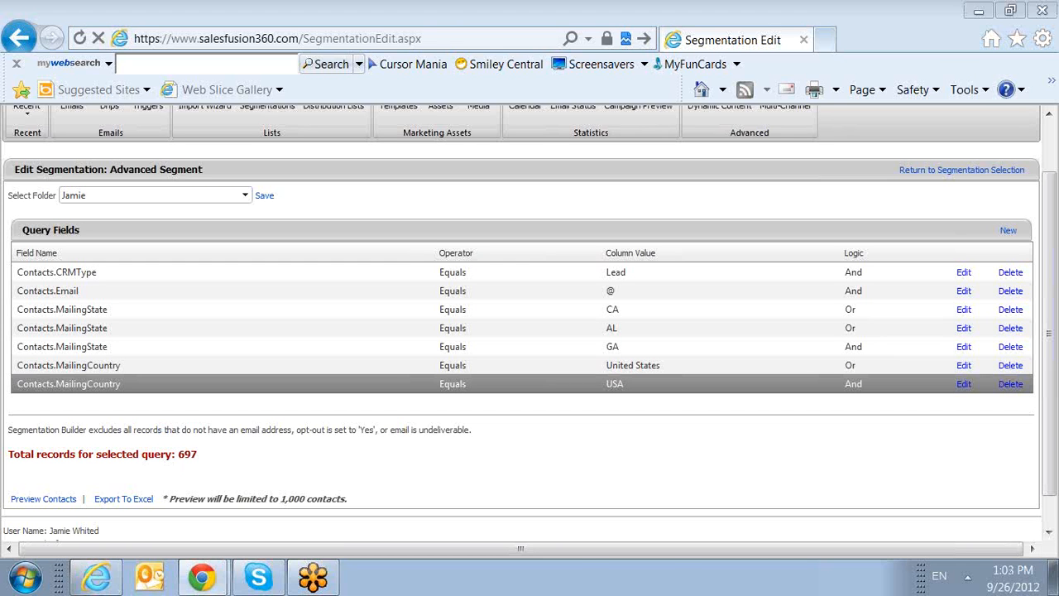
pyautogui.moveTo(1058, 31); pyautogui.dragTo(437, 34)
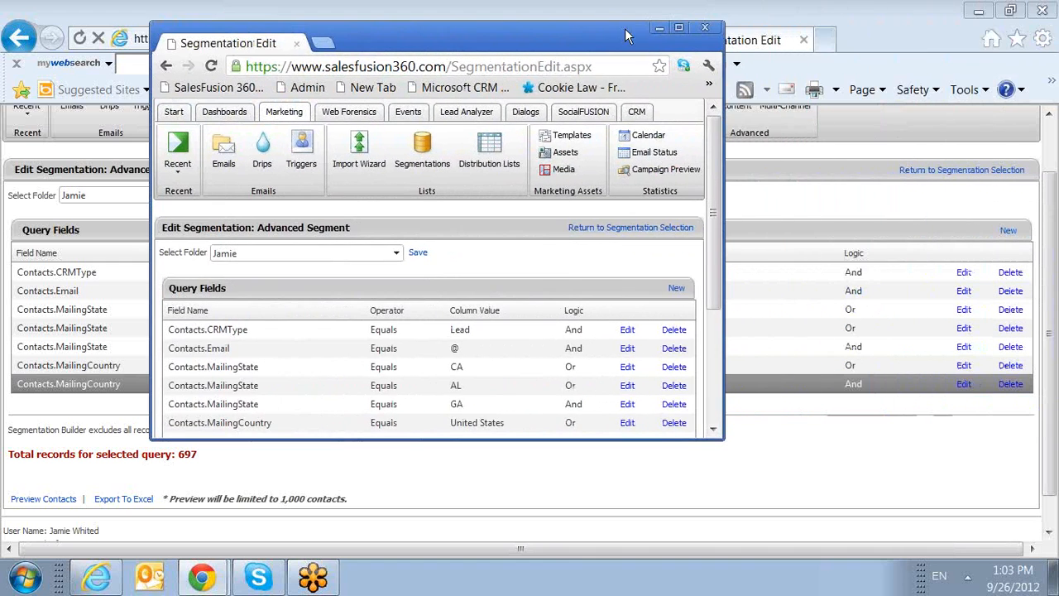
pyautogui.click(678, 29)
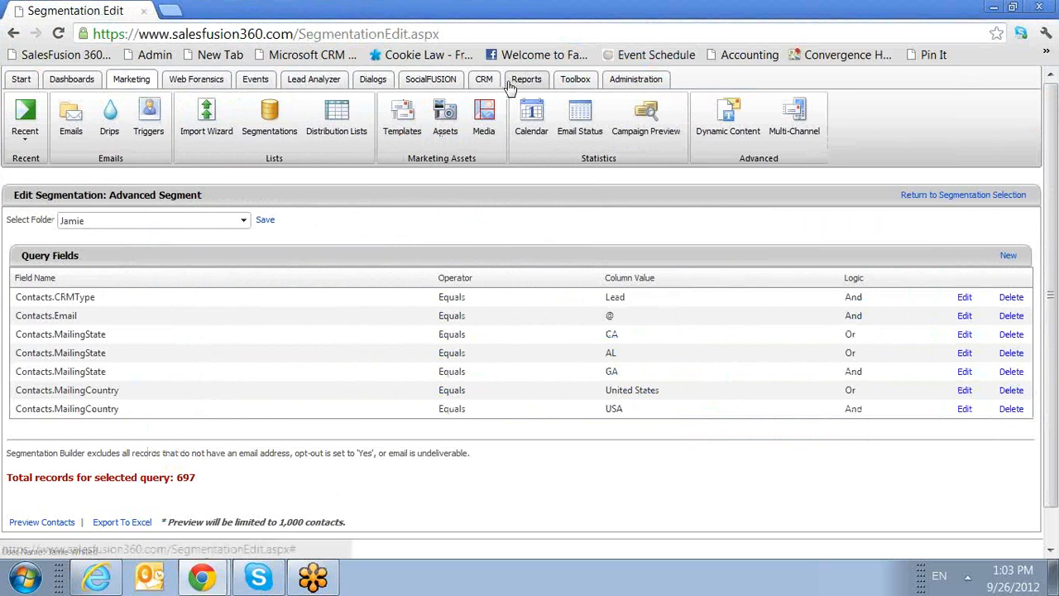
pyautogui.click(515, 86)
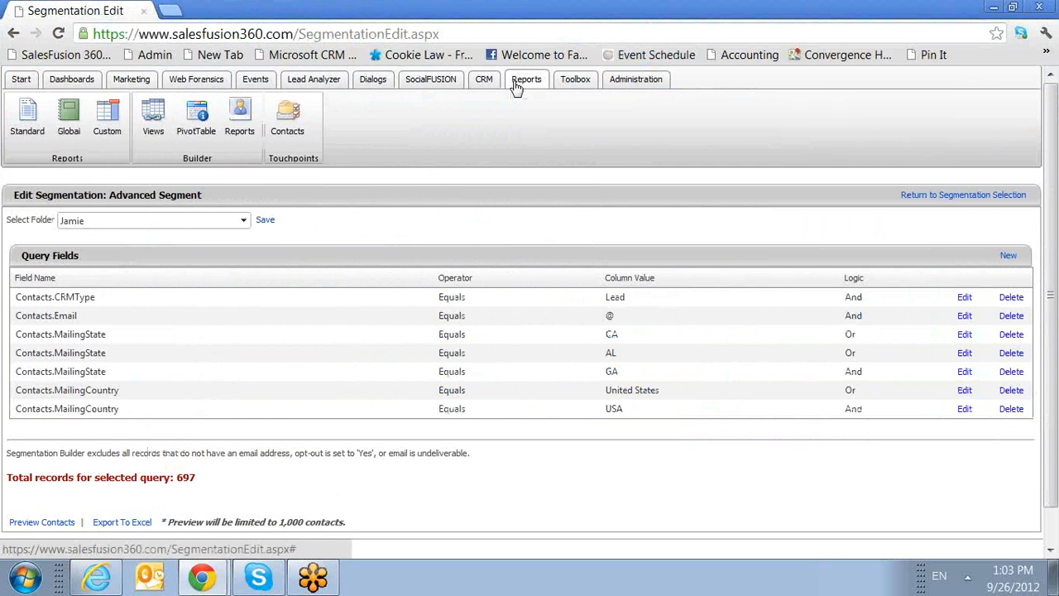
pyautogui.click(240, 133)
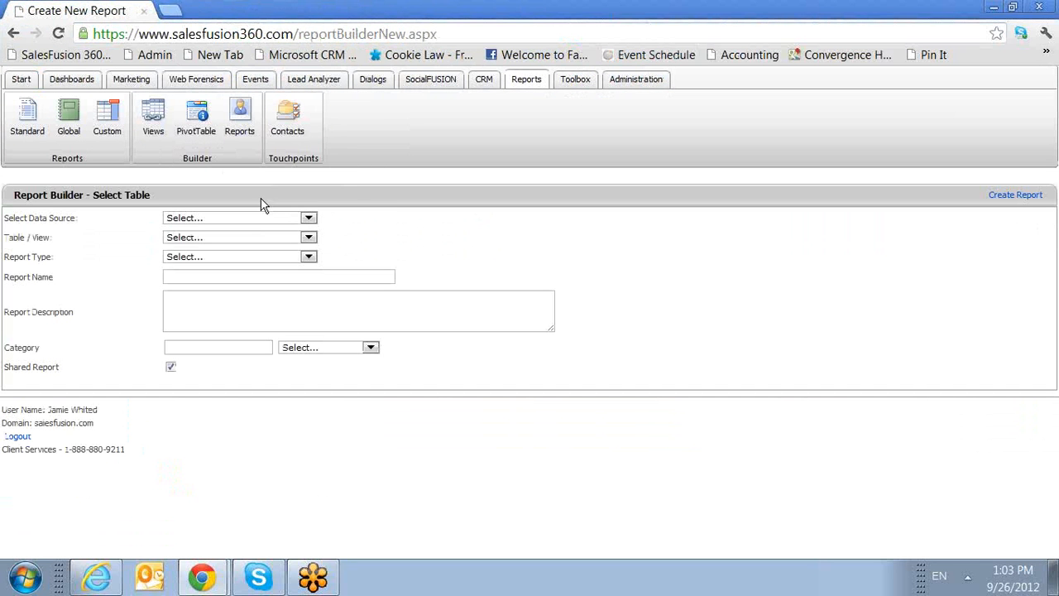
# Step: Set the new report's data source to Standard Views and its table/view to viewAccountContact
pyautogui.click(274, 220)
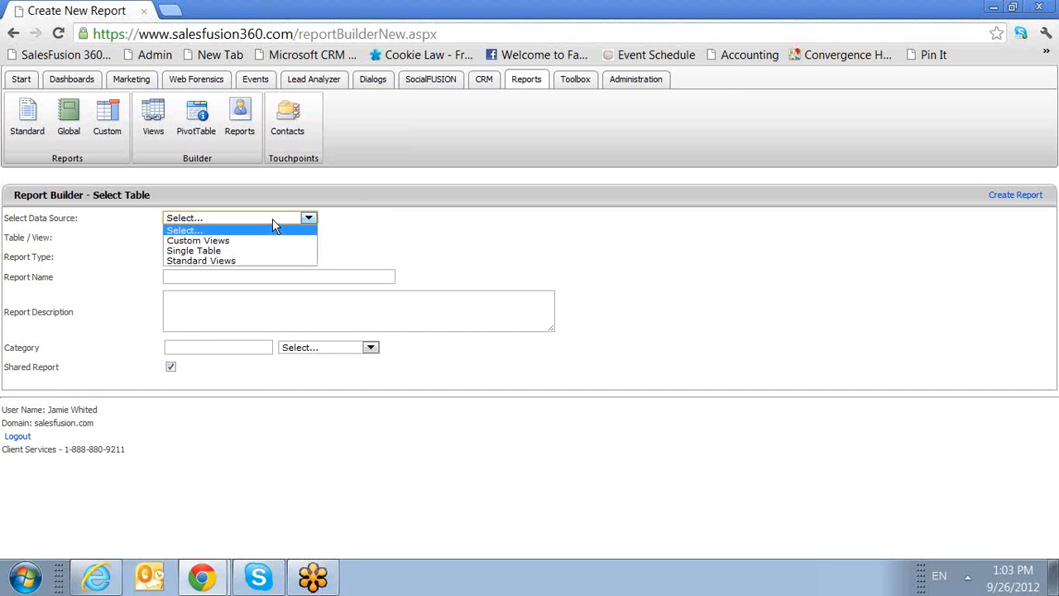
pyautogui.click(265, 261)
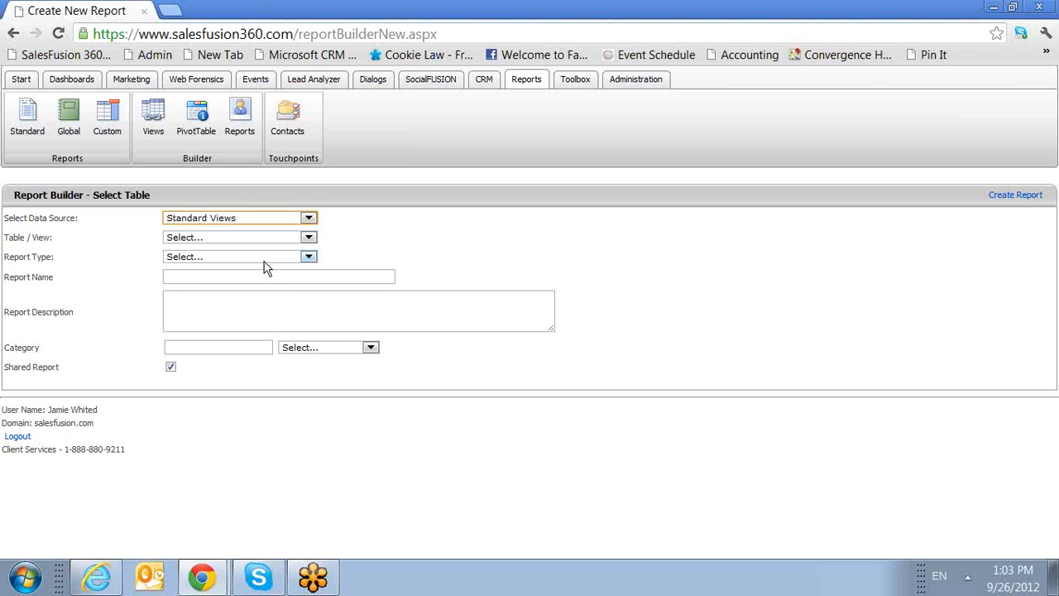
pyautogui.click(309, 239)
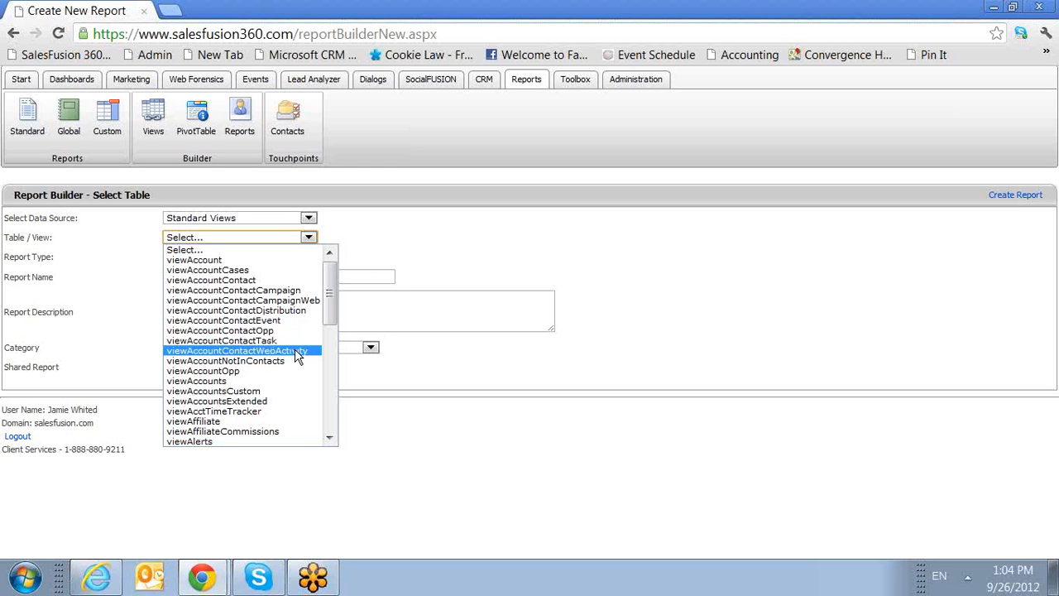
pyautogui.click(270, 286)
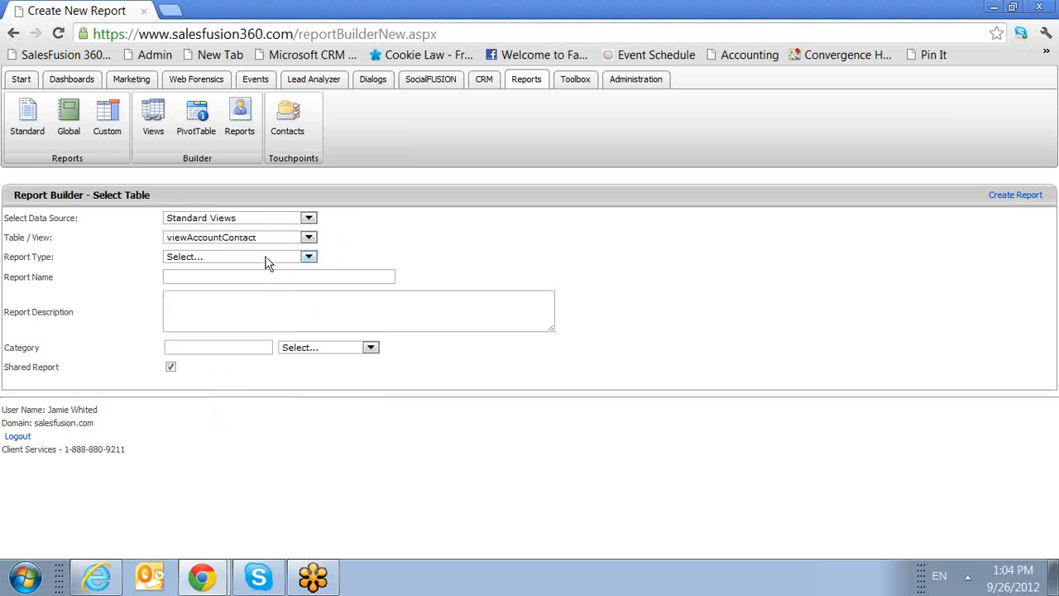
# Step: Check the segment's query fields again in Internet Explorer and return to the report form in Chrome
pyautogui.click(96, 577)
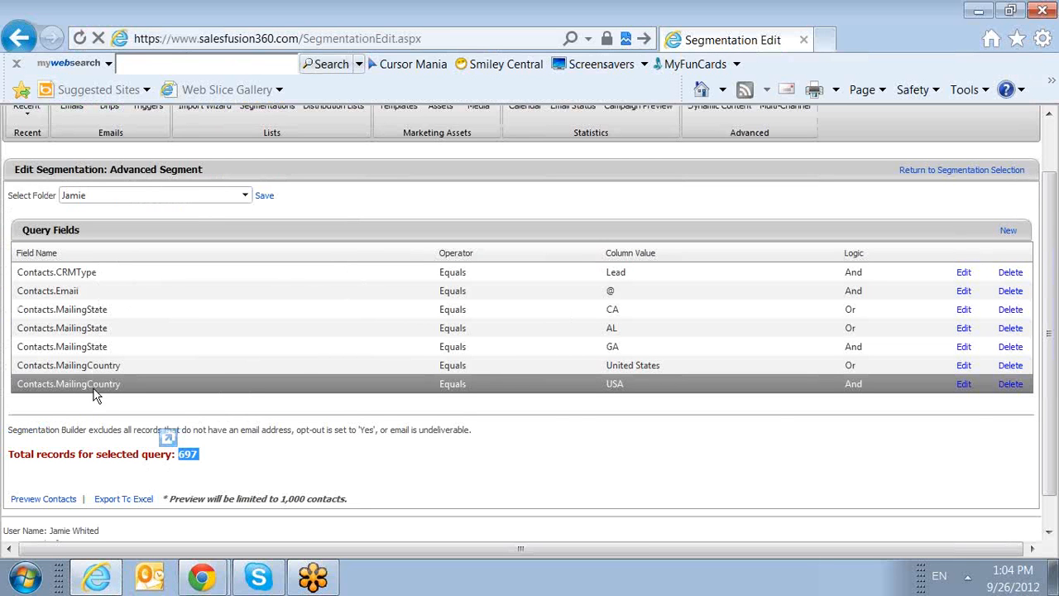
pyautogui.moveTo(430, 10); pyautogui.dragTo(1058, 34)
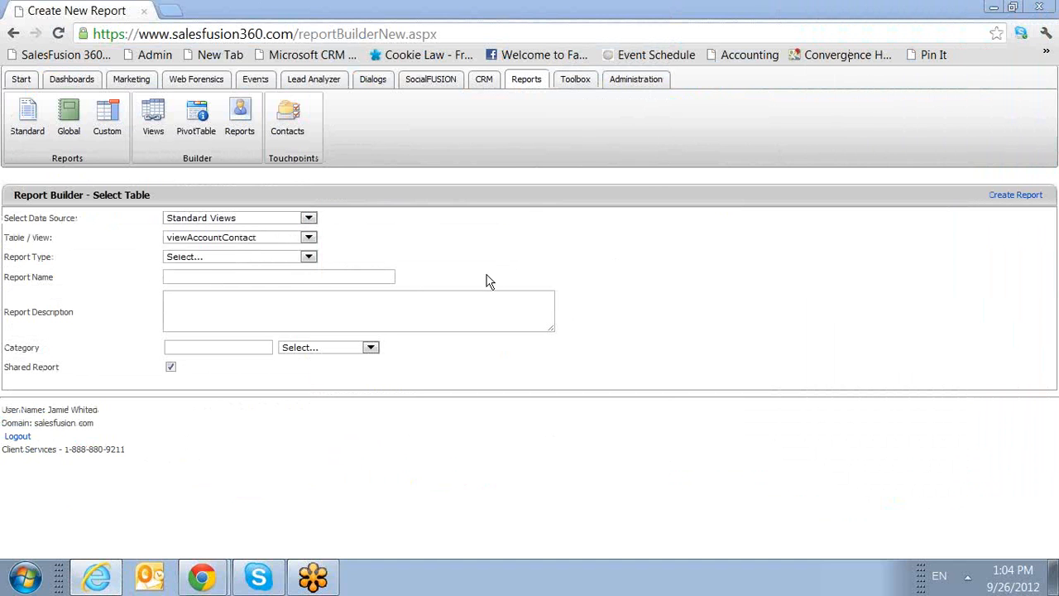
# Step: Set the report type to Tabular and enter "092612 Training" as both the report name and the description
pyautogui.click(263, 258)
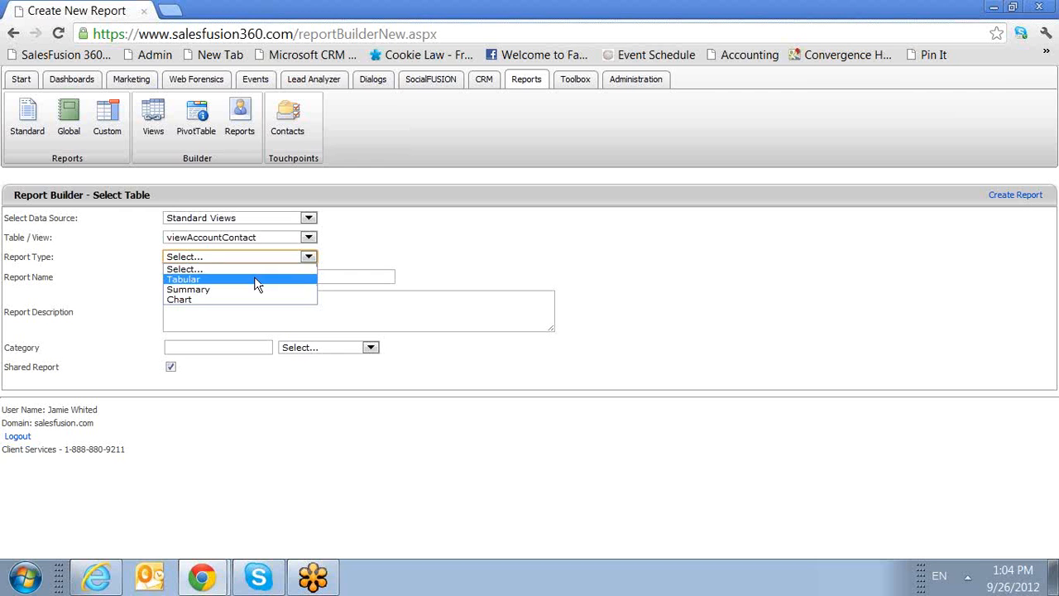
pyautogui.click(255, 279)
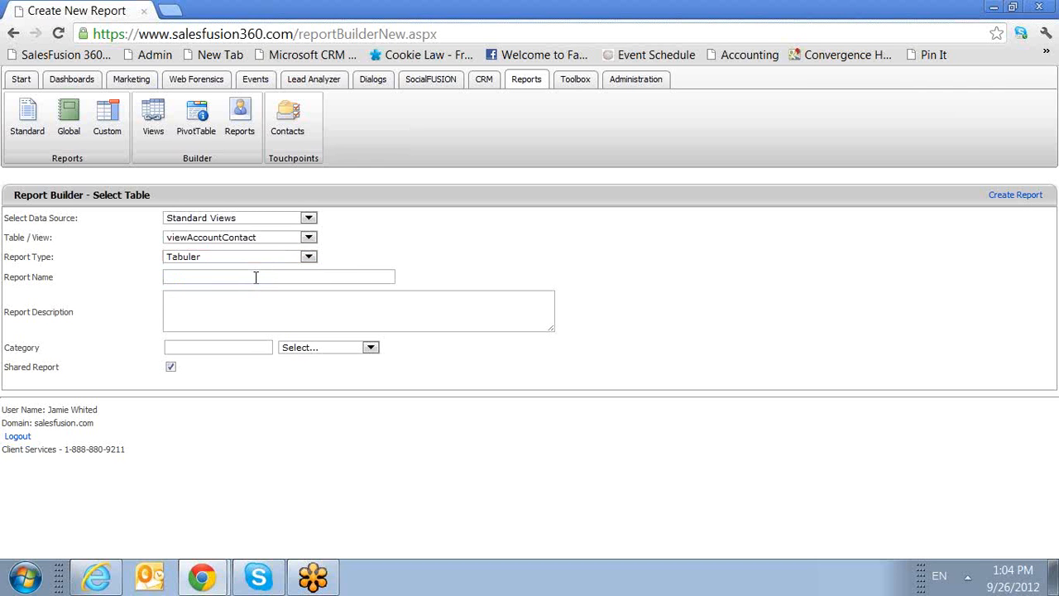
pyautogui.click(255, 277)
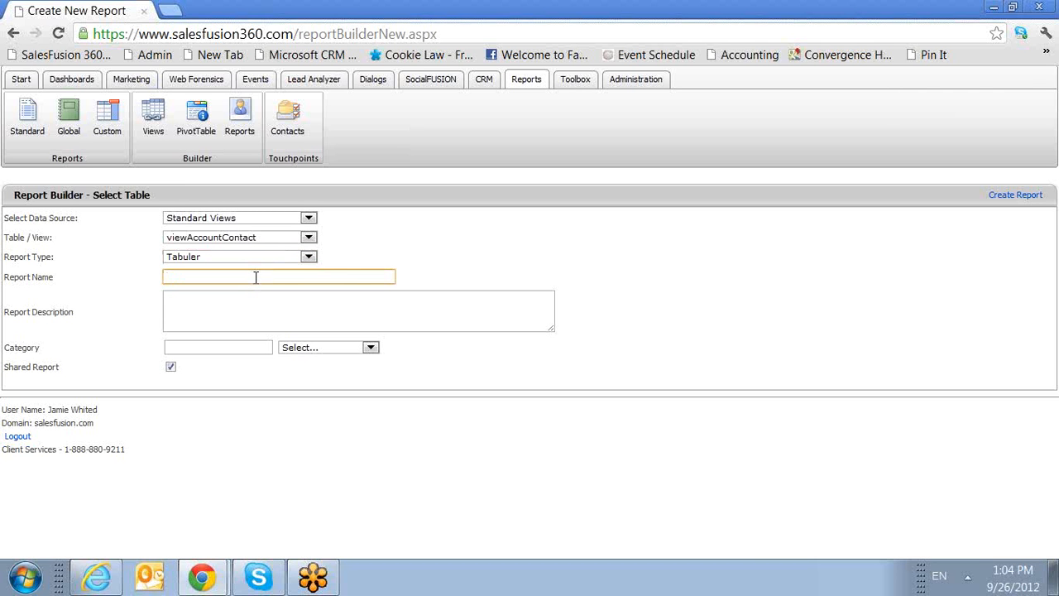
pyautogui.write('092612 Training')
pyautogui.hotkey('ctrl', 'a')
pyautogui.hotkey('ctrl', 'c')
pyautogui.click(219, 300)
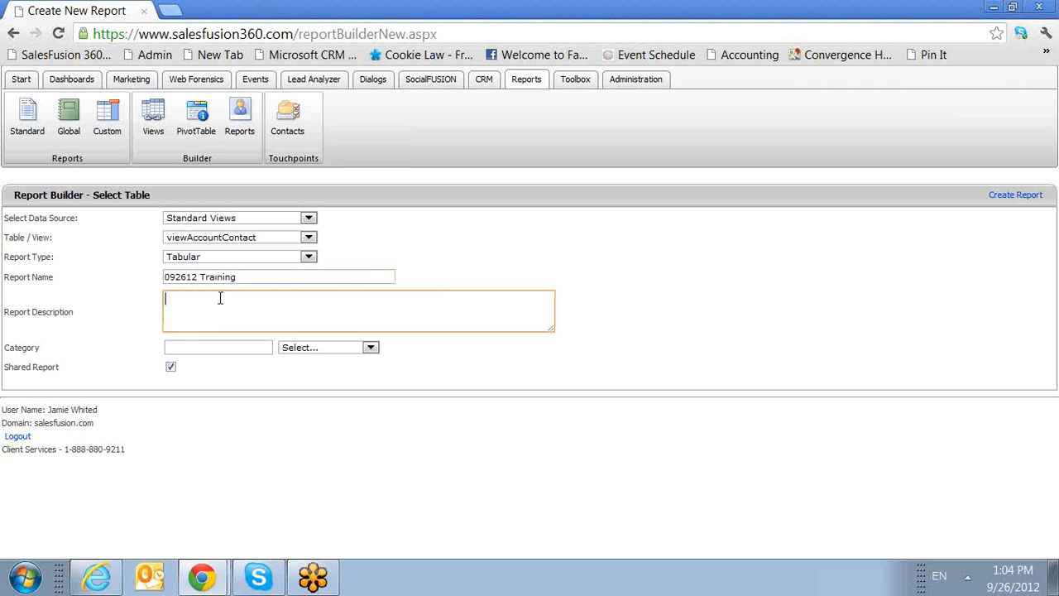
pyautogui.hotkey('ctrl', 'v')
# Step: Assign the report to the existing category named after the account user and create the report
pyautogui.click(248, 346)
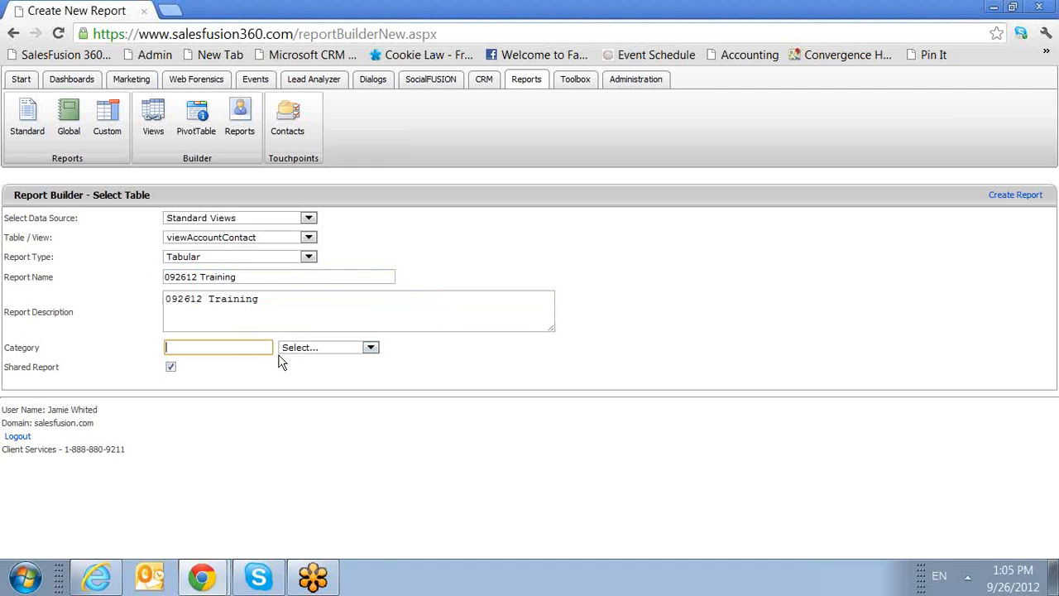
pyautogui.click(299, 354)
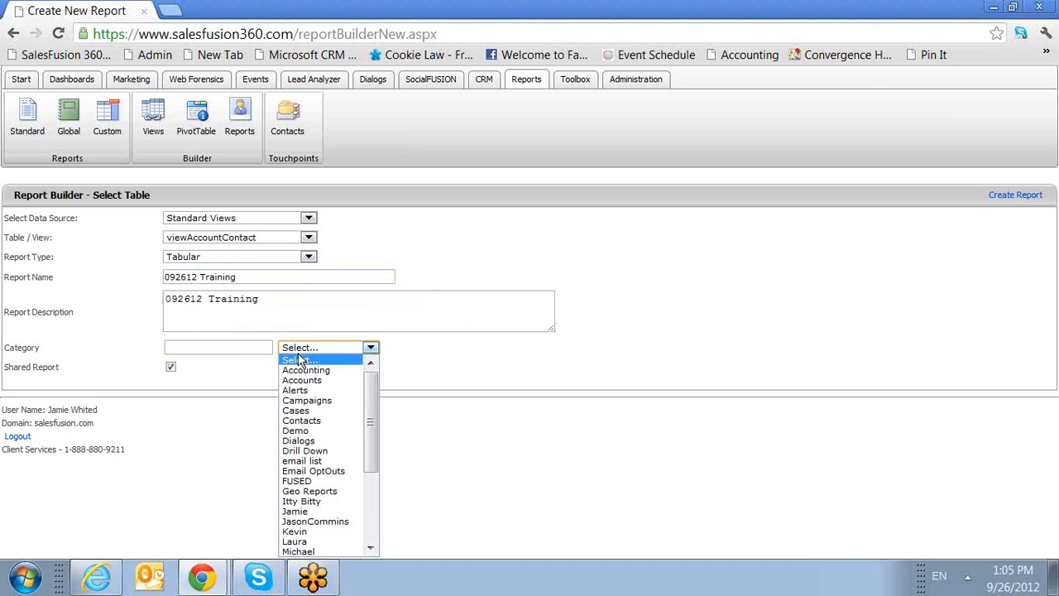
pyautogui.click(319, 508)
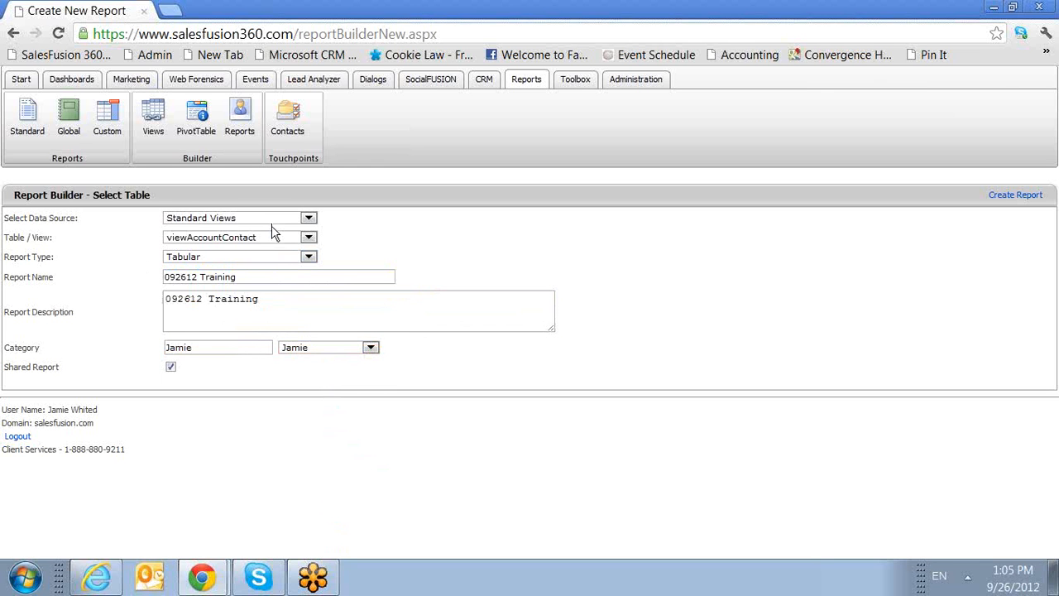
pyautogui.click(1023, 199)
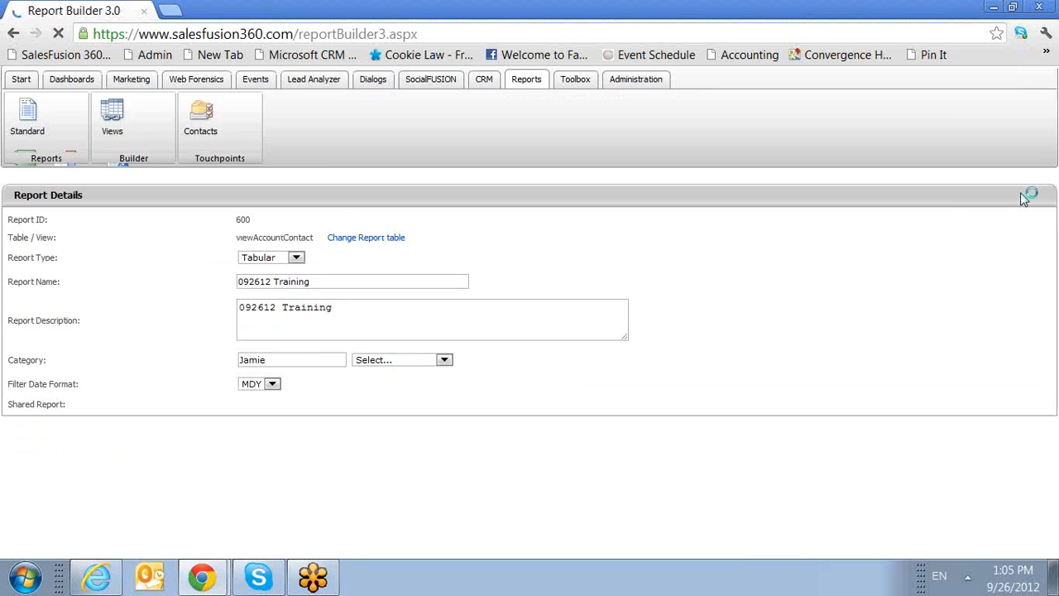
# Step: Add a column to the report and set its column name to Contacts.Email
pyautogui.scroll(-3, 737, 346)
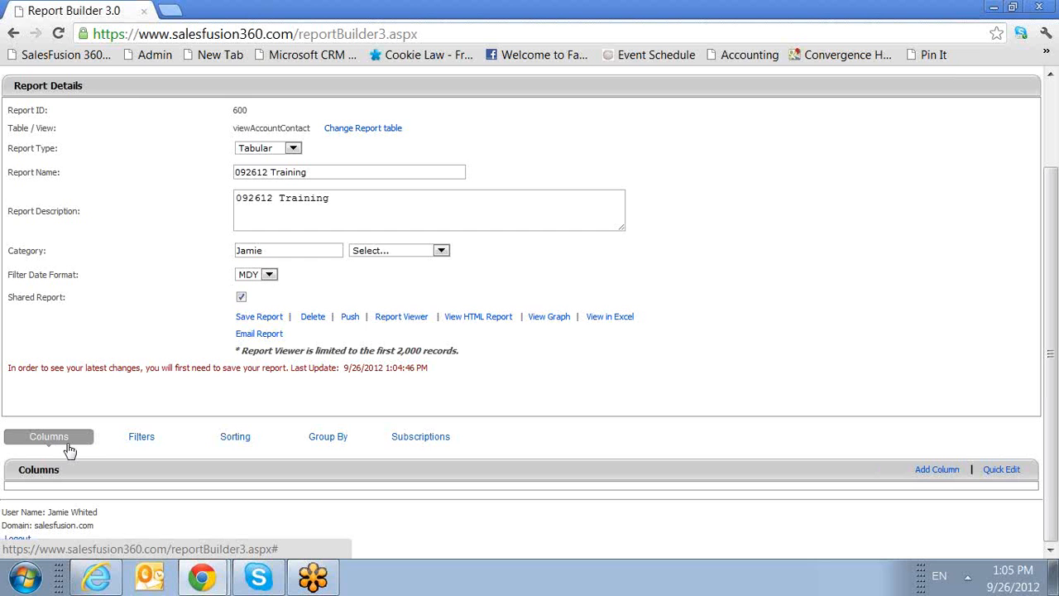
pyautogui.click(925, 471)
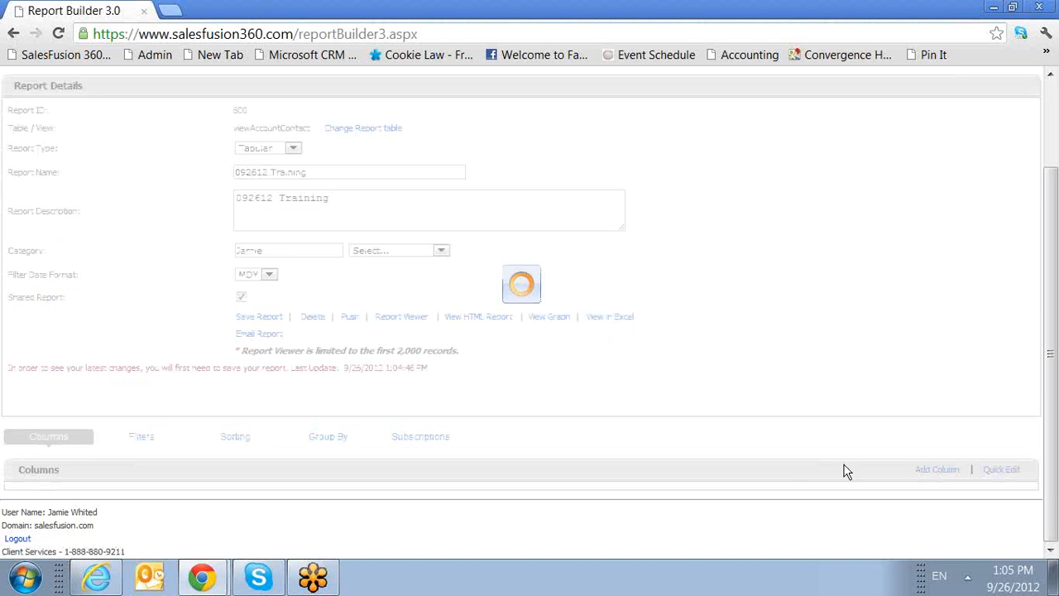
pyautogui.scroll(-1, 747, 450)
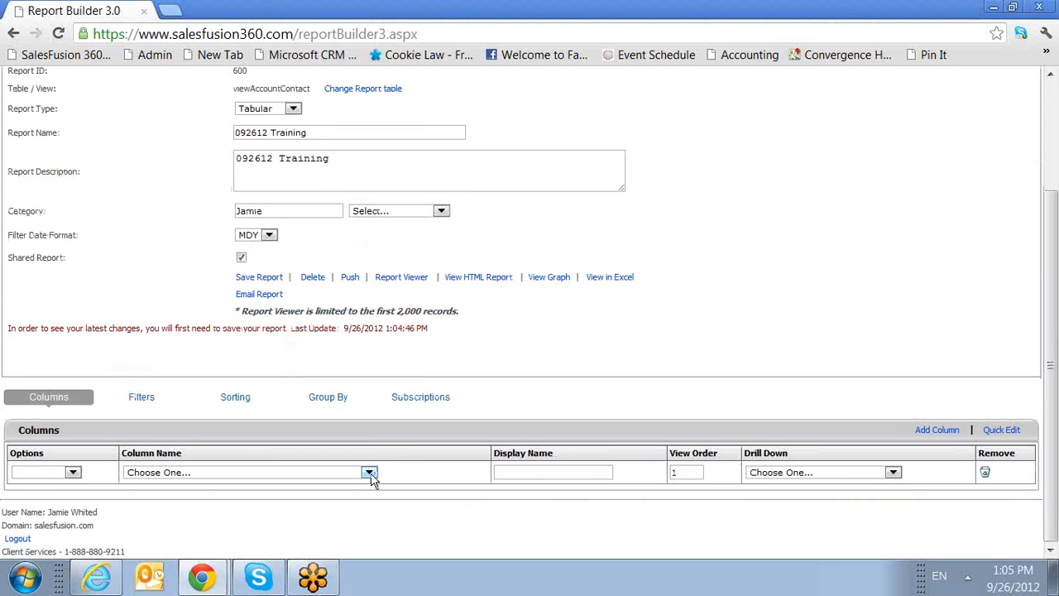
pyautogui.click(370, 475)
pyautogui.click(369, 473)
pyautogui.click(370, 473)
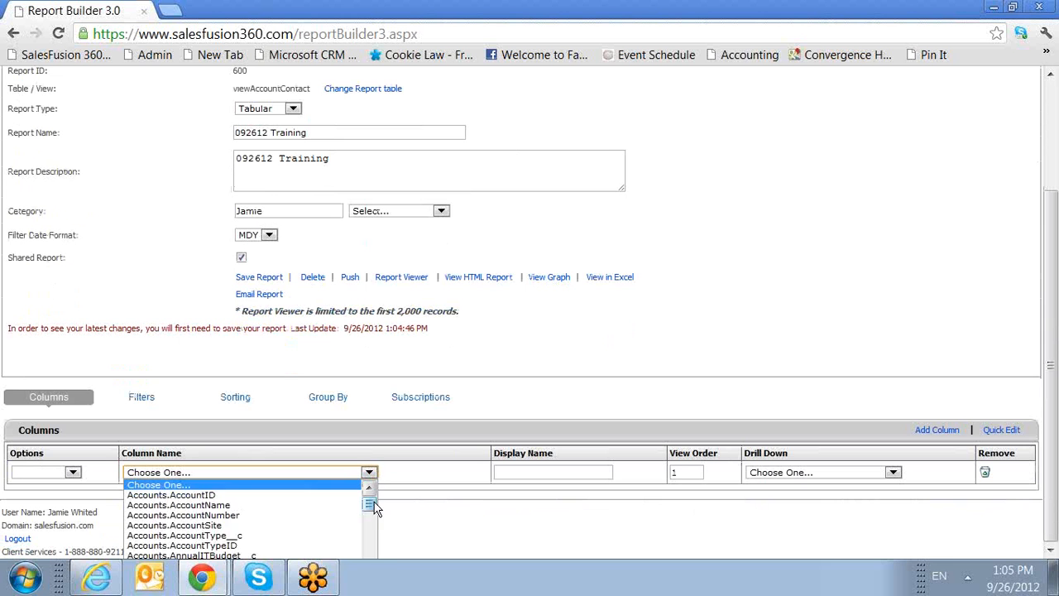
pyautogui.moveTo(374, 507); pyautogui.dragTo(369, 584)
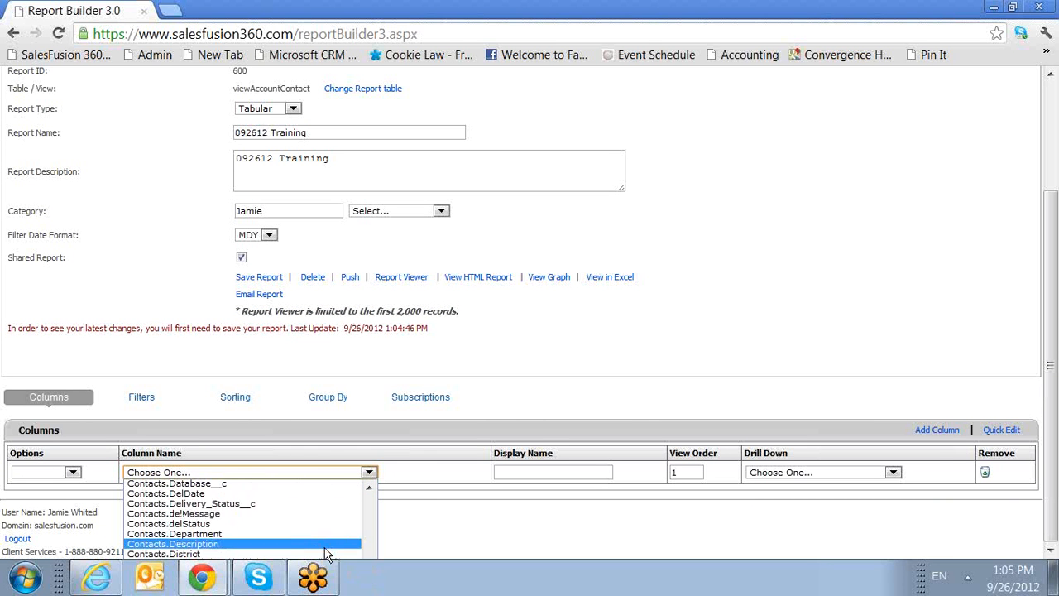
pyautogui.scroll(-5, 327, 553)
pyautogui.scroll(6, 282, 503)
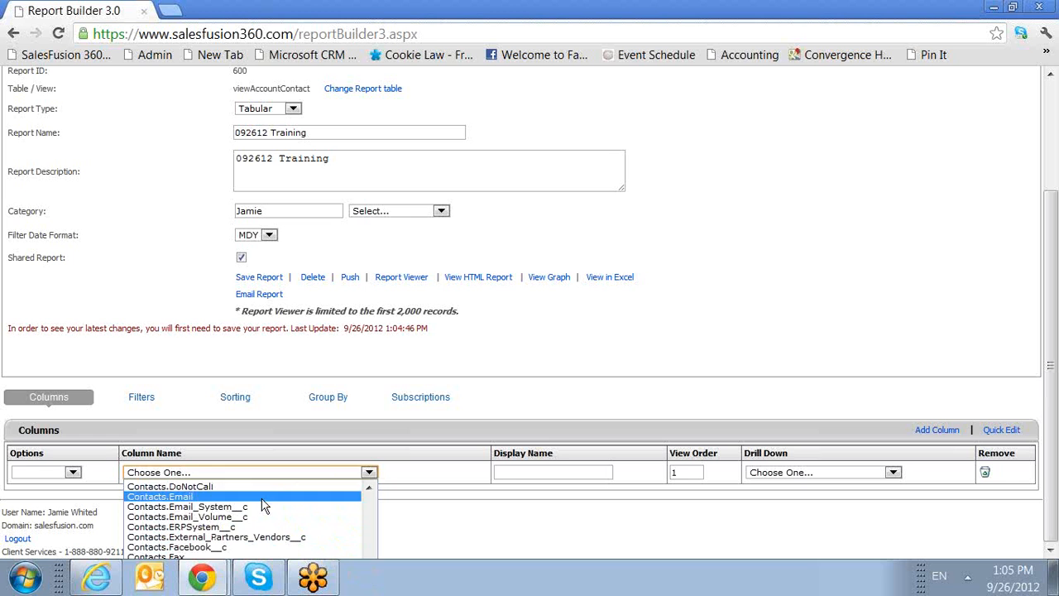
pyautogui.click(262, 498)
# Step: Set the display name of the Contacts.Email column to Email
pyautogui.click(514, 473)
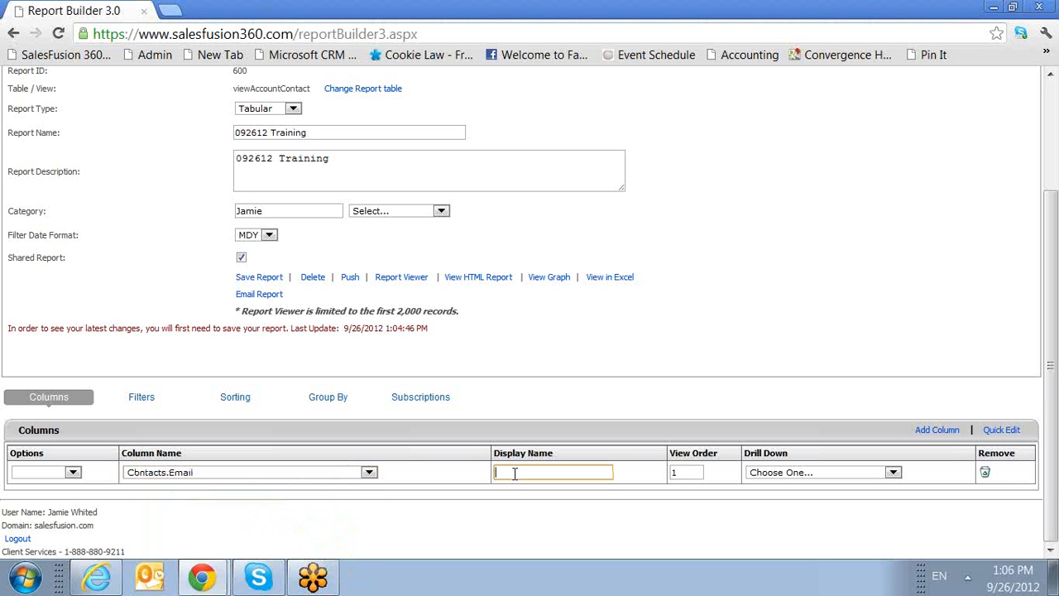
pyautogui.write('Email')
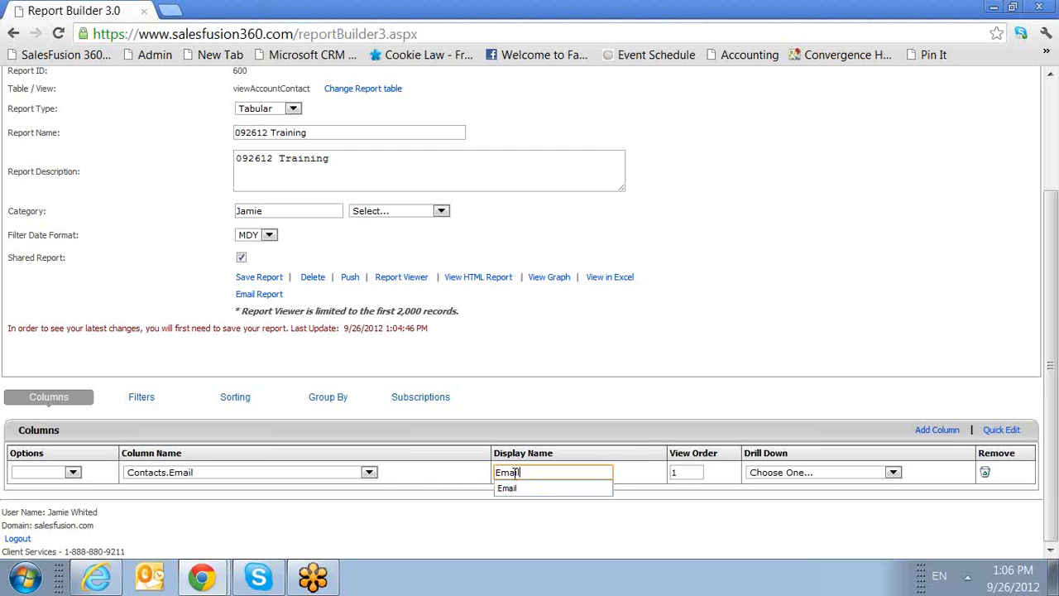
pyautogui.click(640, 446)
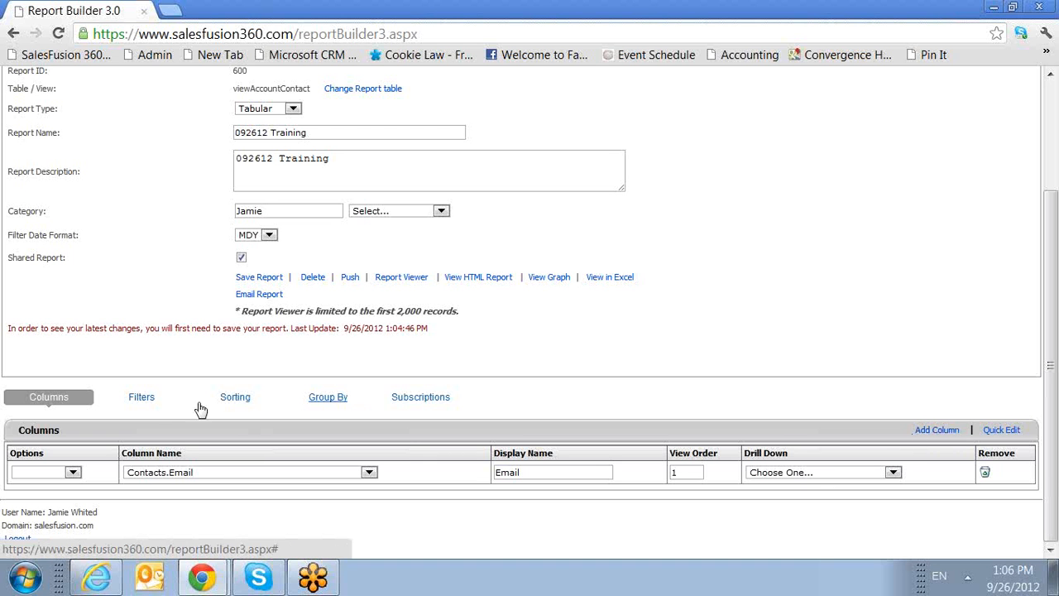
# Step: Add a first filter row to the report and set its column to Contacts.CRMType
pyautogui.click(141, 397)
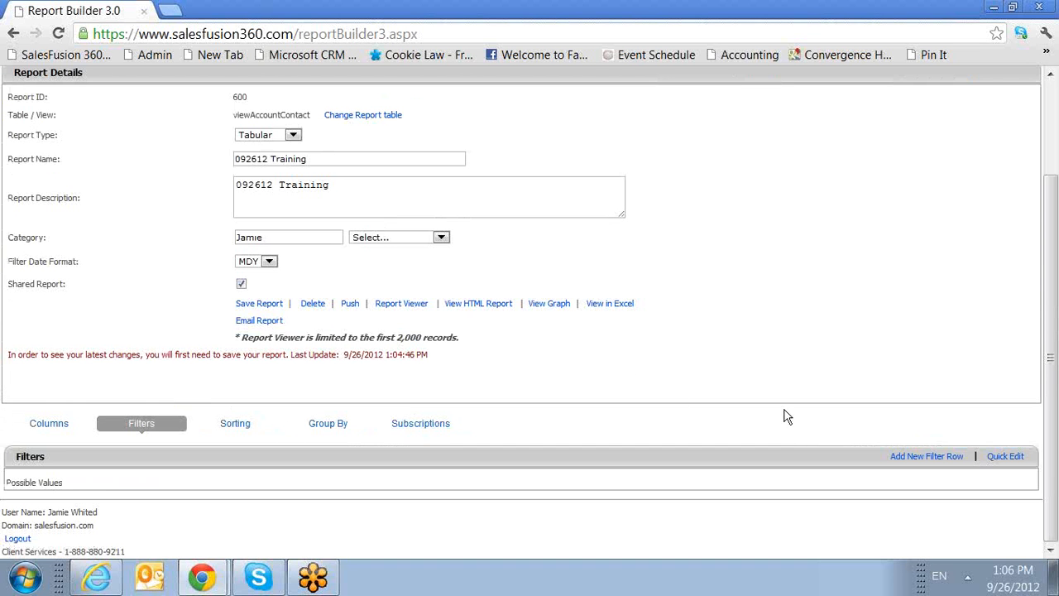
pyautogui.click(956, 457)
pyautogui.scroll(-1, 406, 427)
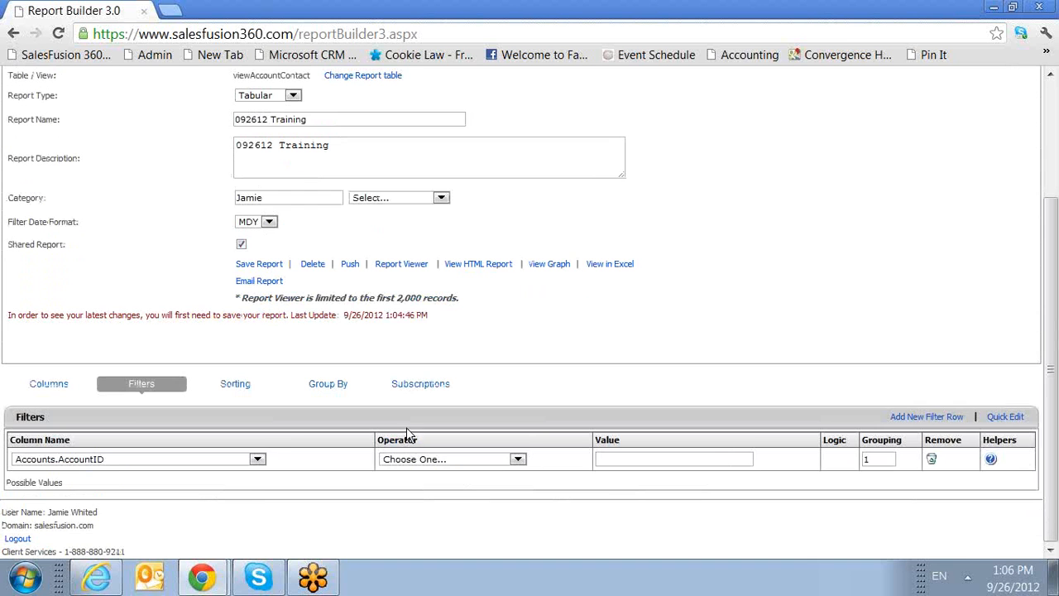
pyautogui.click(236, 460)
pyautogui.moveTo(255, 476); pyautogui.dragTo(257, 556)
pyautogui.click(165, 516)
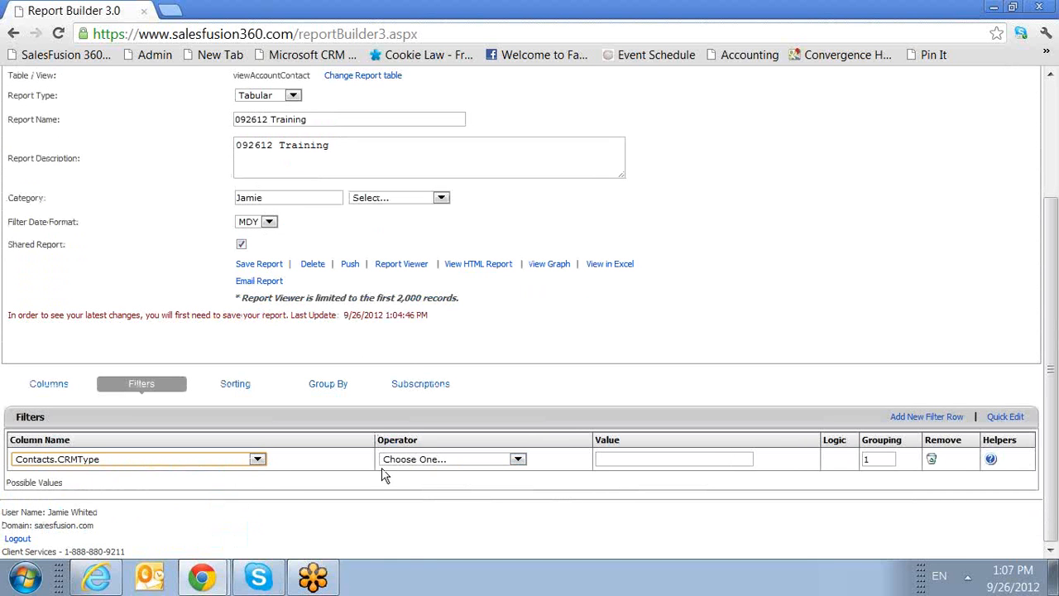
# Step: Set the CRMType filter to Equals with the value Lead and save the report
pyautogui.click(440, 460)
pyautogui.click(450, 489)
pyautogui.click(615, 460)
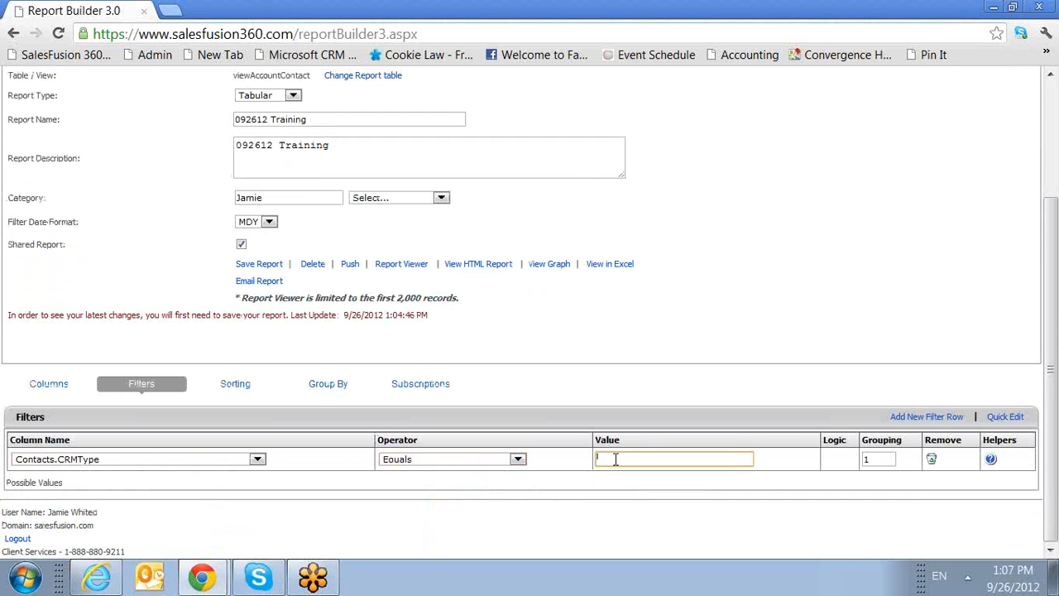
pyautogui.write('Lead')
pyautogui.click(672, 417)
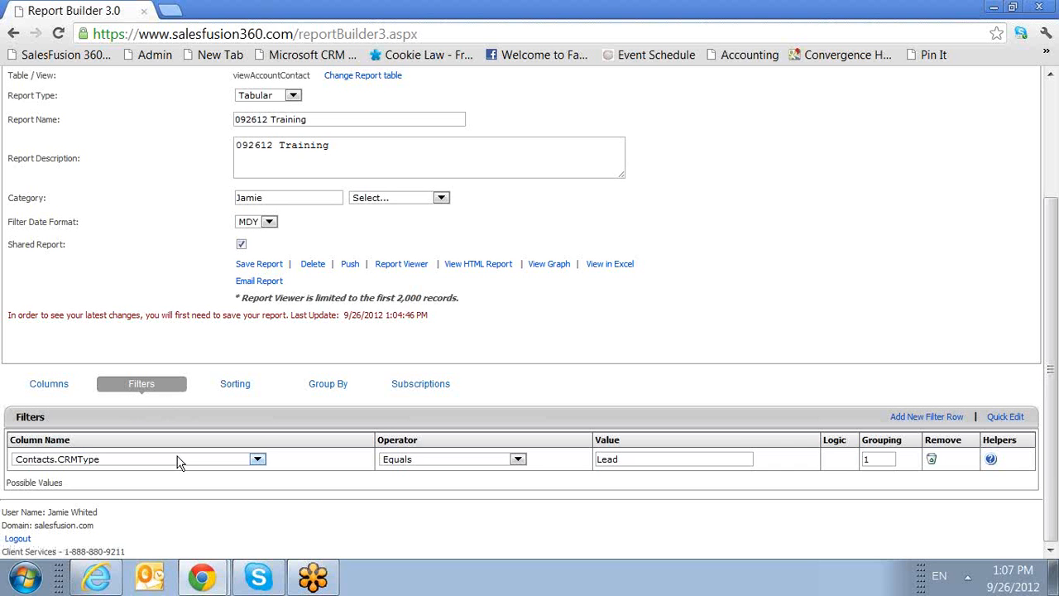
pyautogui.click(246, 265)
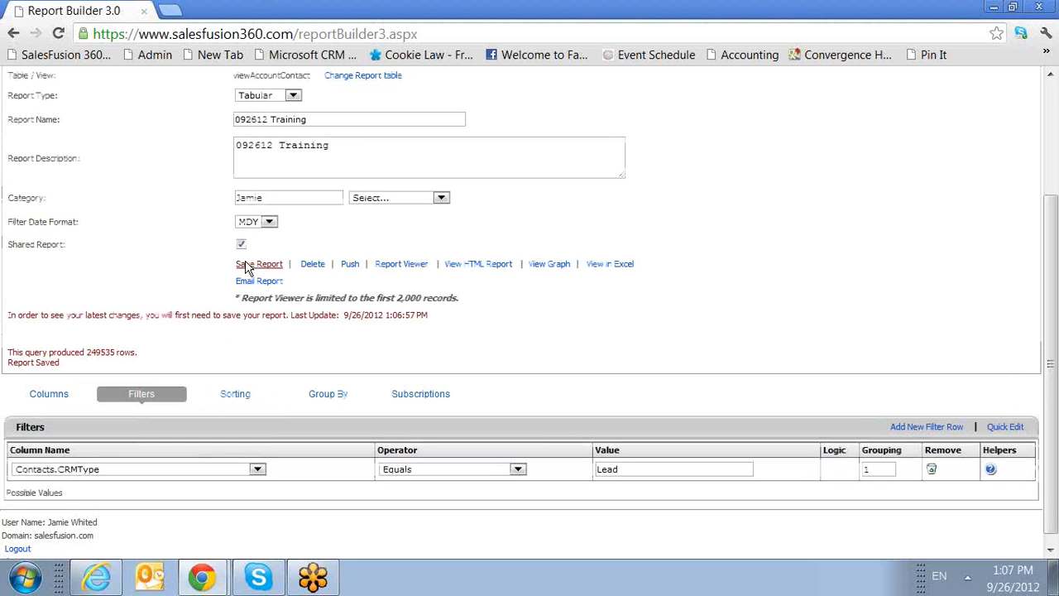
# Step: Add a second filter row and set its column to Contacts.Email
pyautogui.scroll(-1, 509, 474)
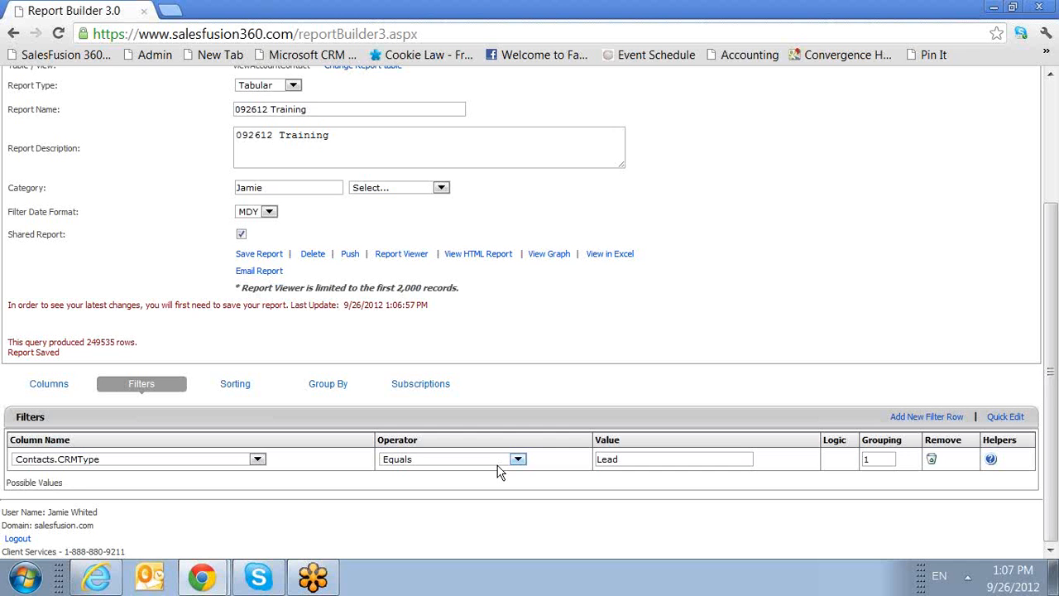
pyautogui.click(929, 422)
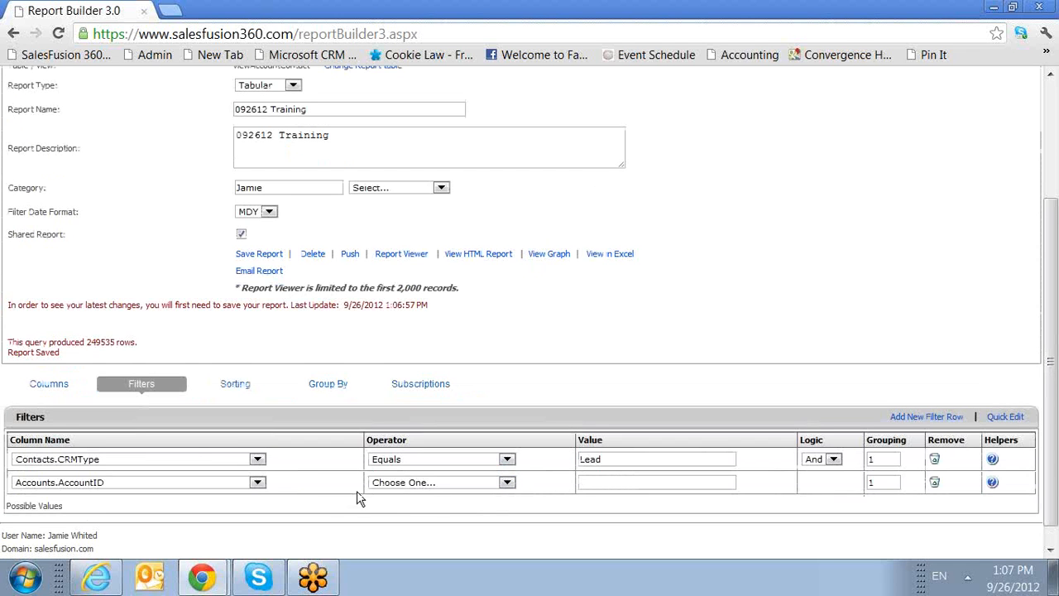
pyautogui.scroll(-1, 360, 497)
pyautogui.click(255, 458)
pyautogui.moveTo(259, 495); pyautogui.dragTo(264, 579)
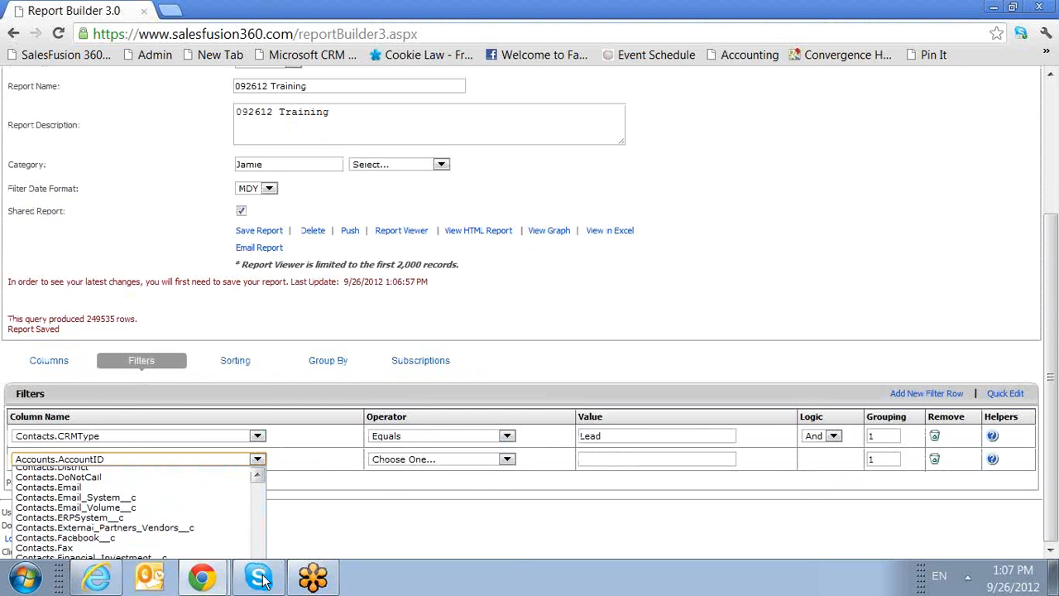
pyautogui.click(176, 492)
# Step: Set the email filter to Contains with the value @ and save the report
pyautogui.click(396, 459)
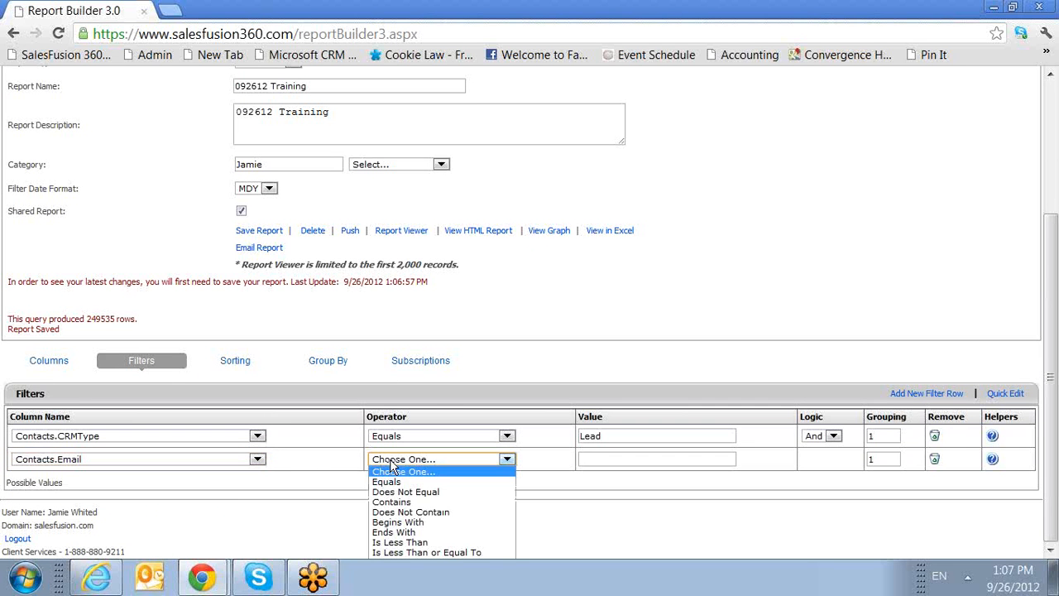
pyautogui.click(411, 503)
pyautogui.click(610, 459)
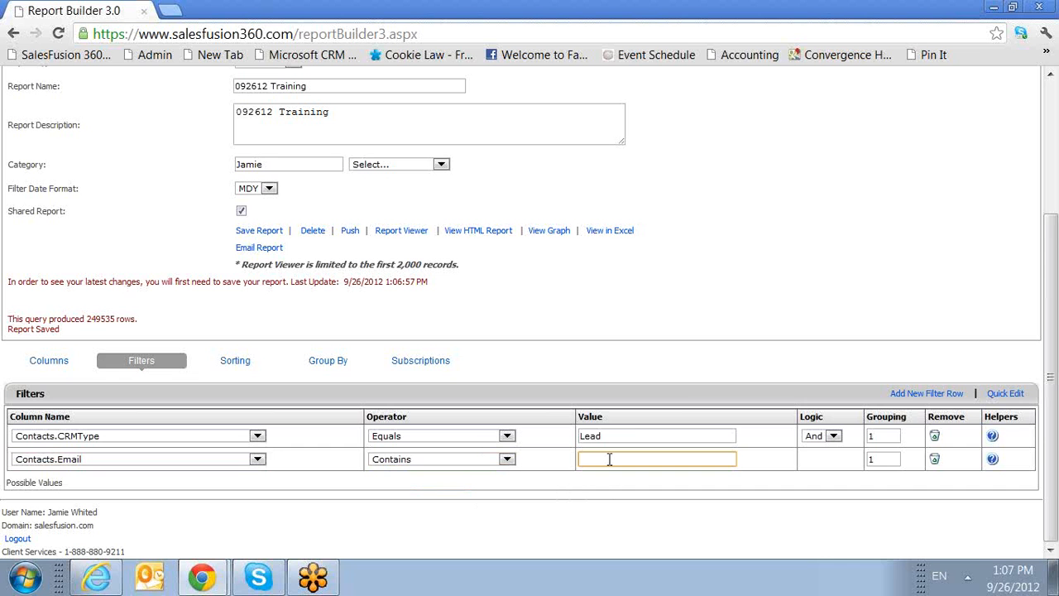
pyautogui.write('@')
pyautogui.click(707, 423)
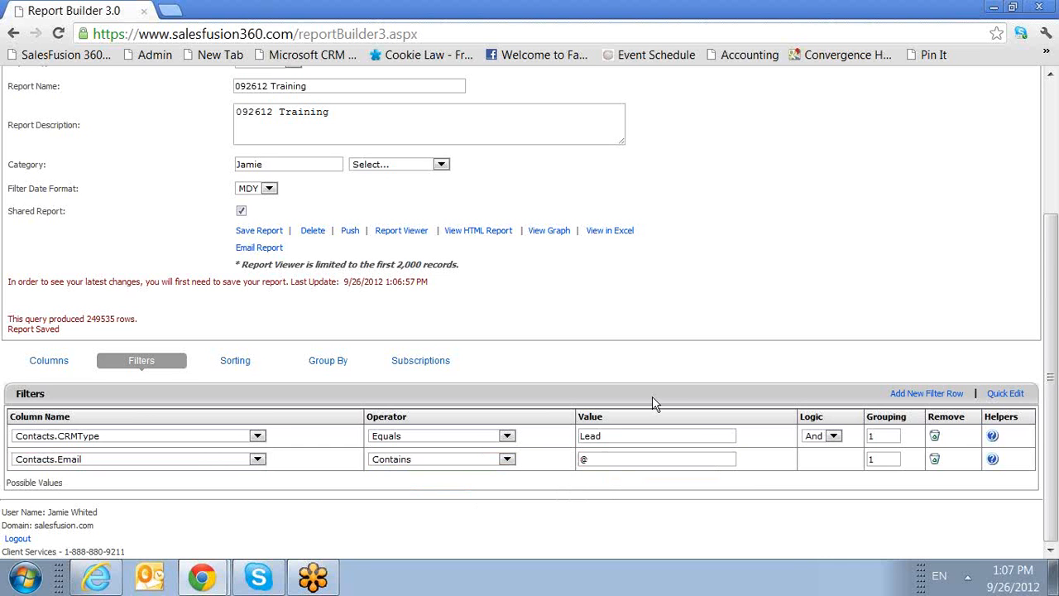
pyautogui.click(270, 234)
# Step: Add a third filter row and set its column to Contacts.MailingState
pyautogui.click(911, 396)
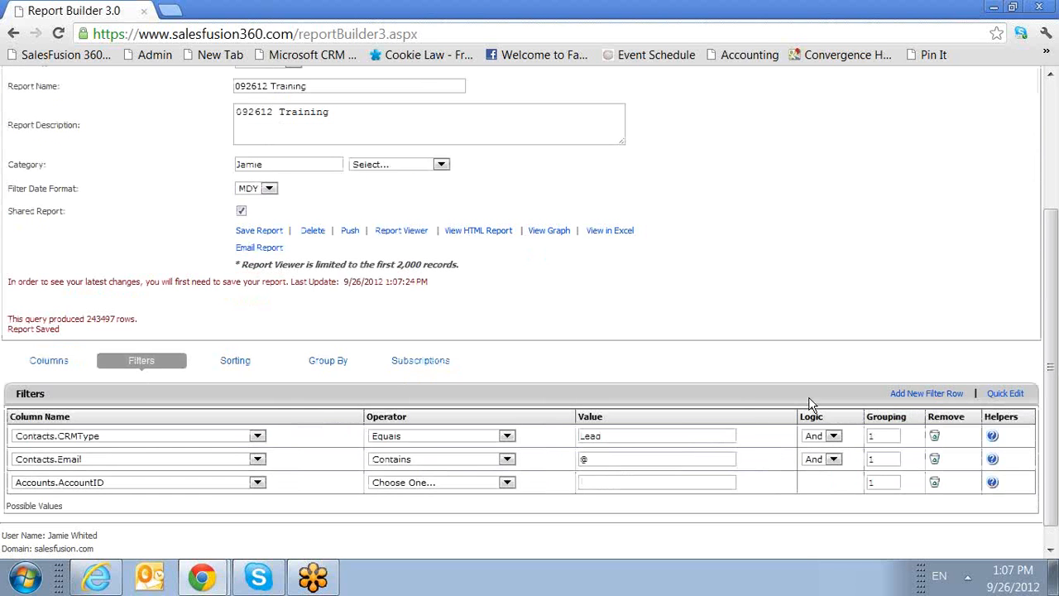
pyautogui.click(236, 483)
pyautogui.moveTo(260, 515); pyautogui.dragTo(260, 586)
pyautogui.scroll(-5, 172, 560)
pyautogui.scroll(-4, 172, 560)
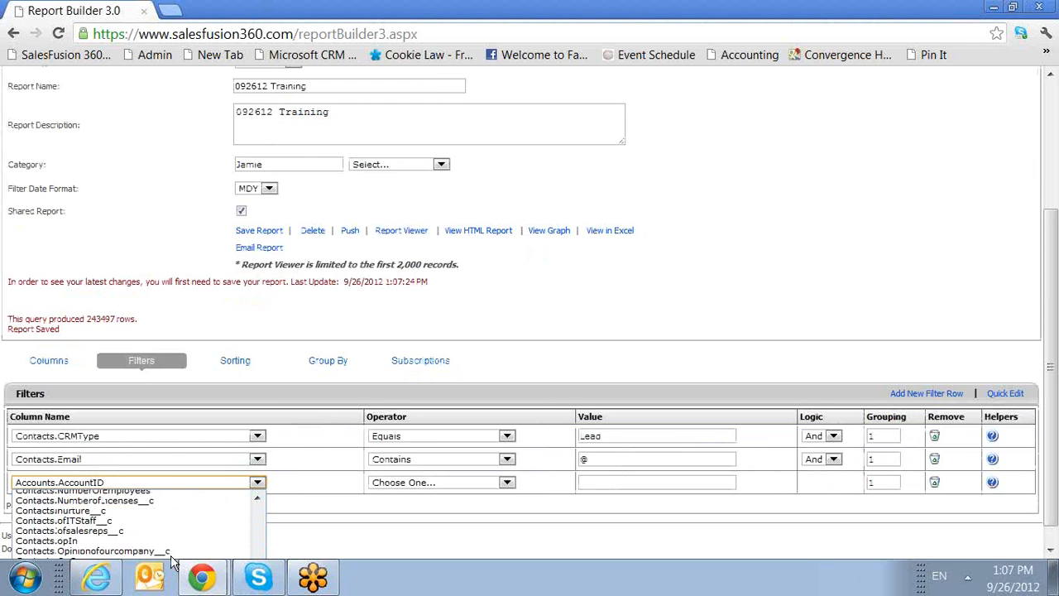
pyautogui.click(162, 538)
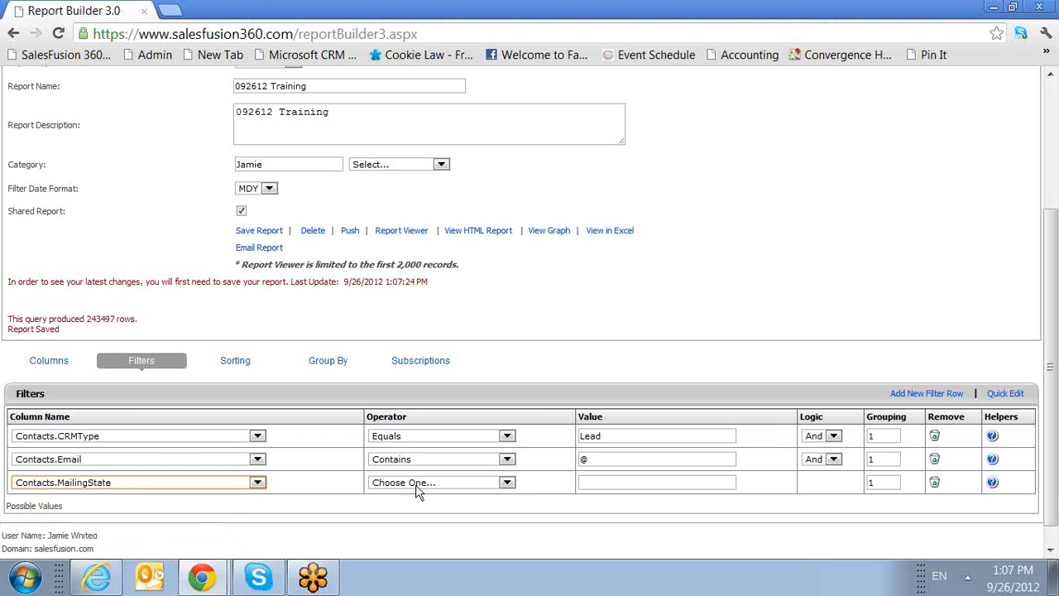
# Step: Set the MailingState filter to Equals with the value CA and save the report
pyautogui.click(418, 488)
pyautogui.click(405, 514)
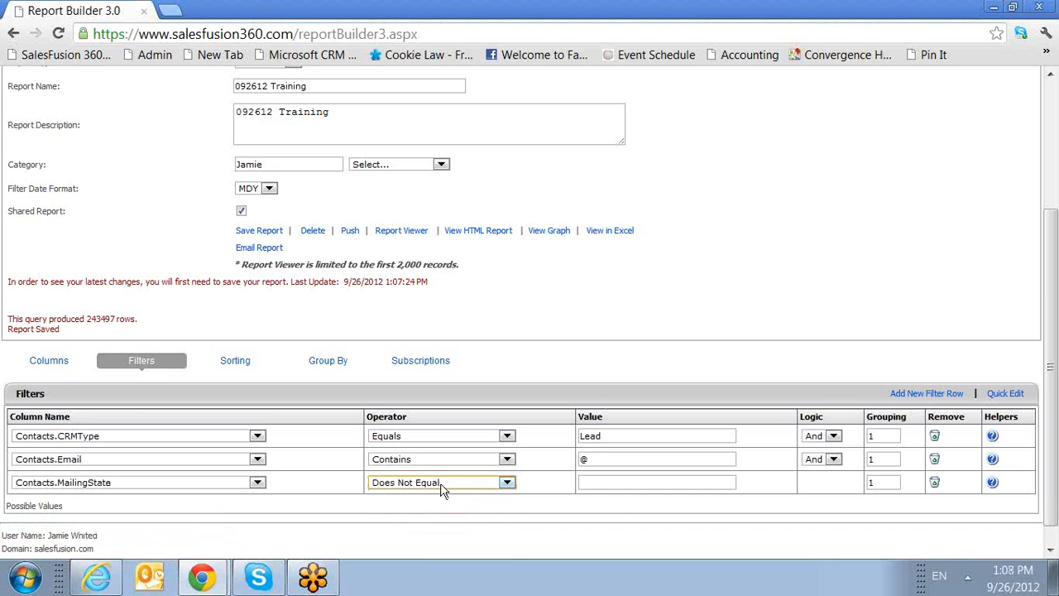
pyautogui.press('Up')
pyautogui.click(615, 486)
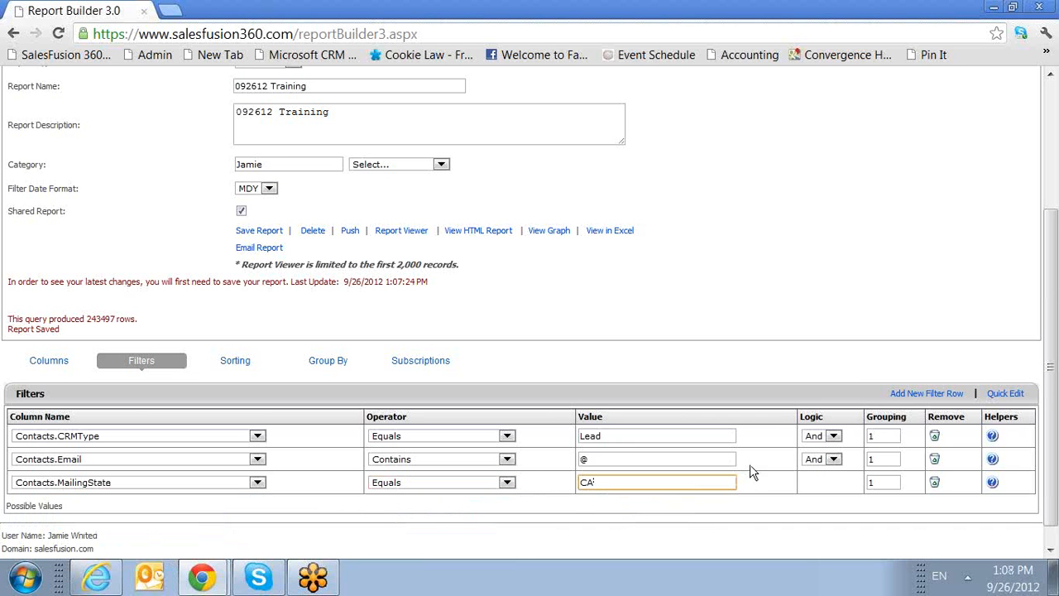
pyautogui.click(273, 231)
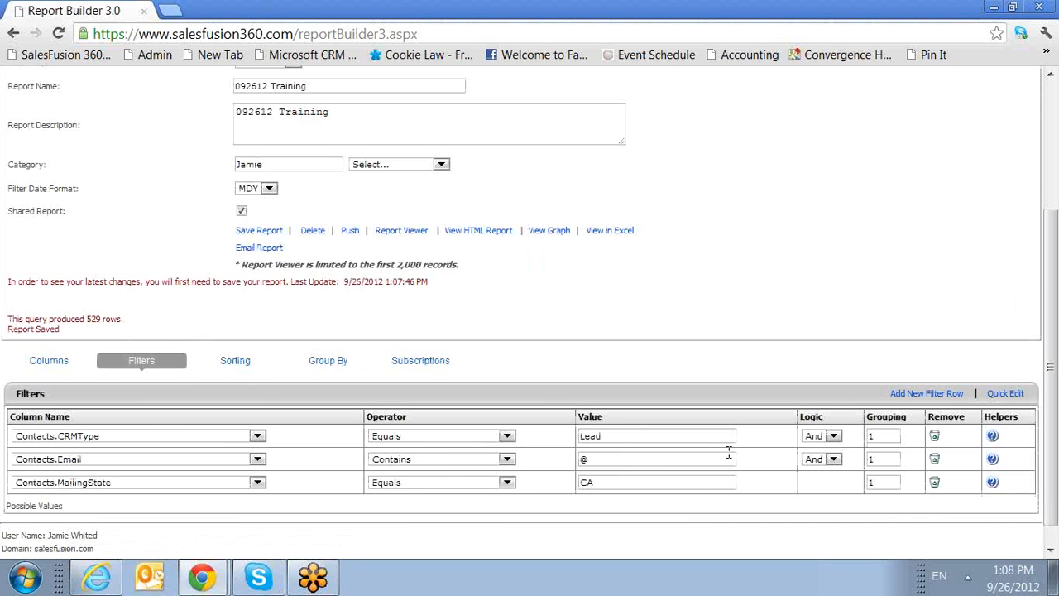
pyautogui.click(946, 394)
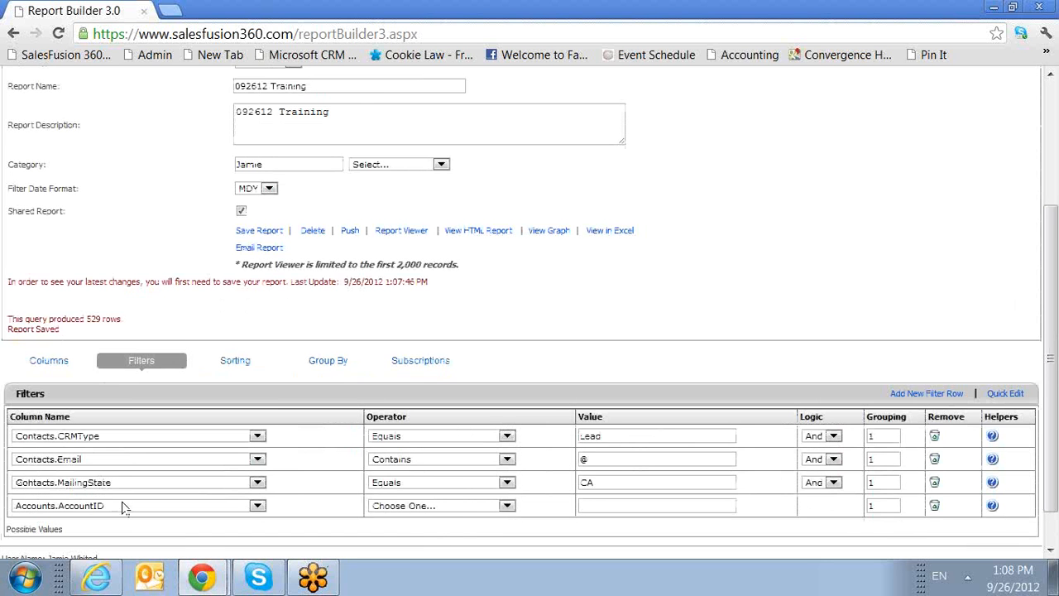
pyautogui.click(212, 505)
pyautogui.scroll(-5, 132, 534)
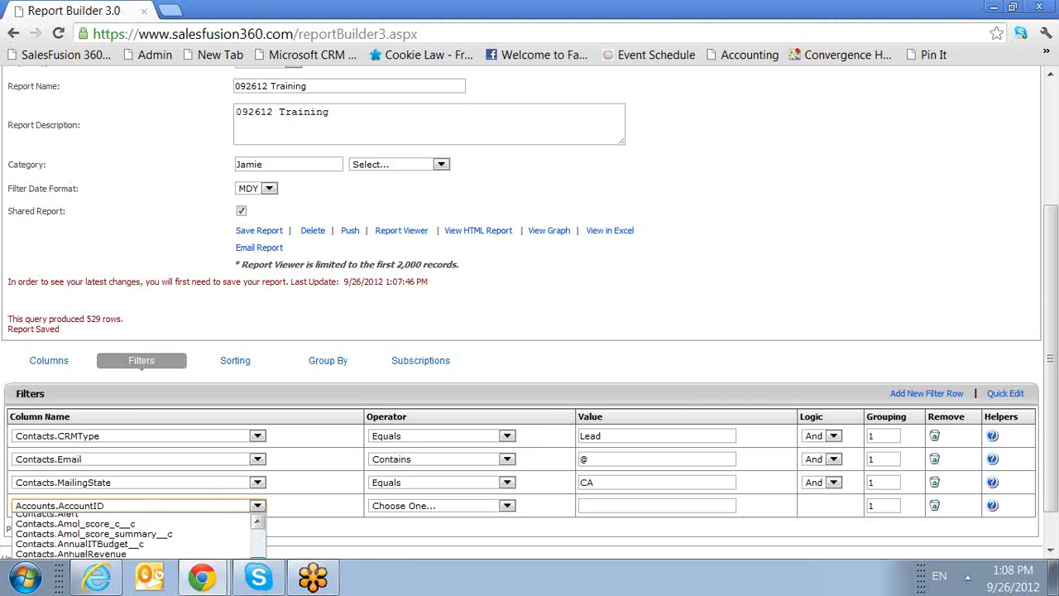
pyautogui.moveTo(211, 577)
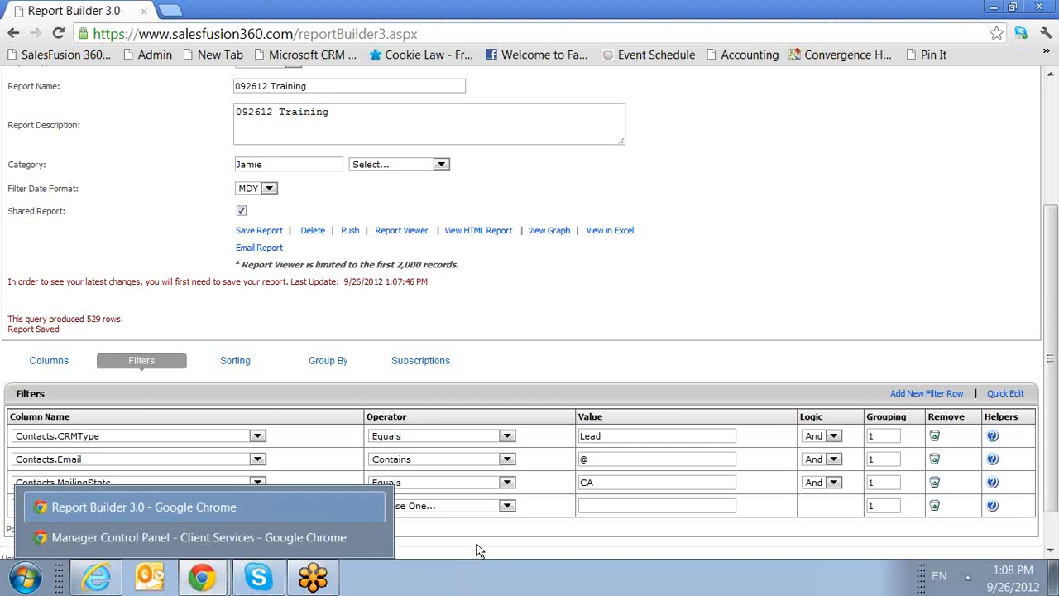
pyautogui.click(335, 507)
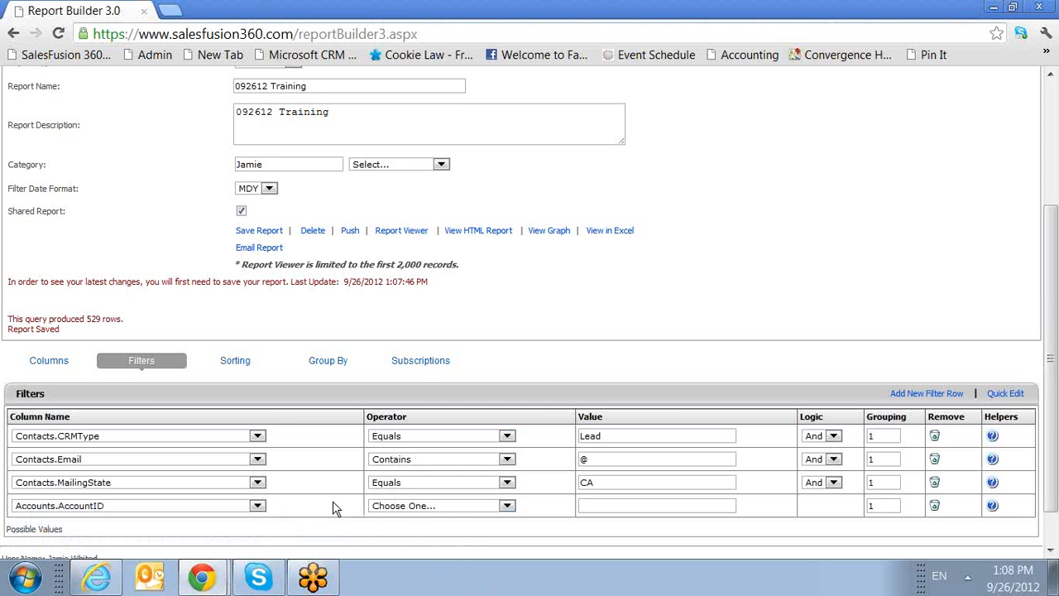
pyautogui.click(255, 508)
pyautogui.moveTo(257, 534); pyautogui.dragTo(264, 588)
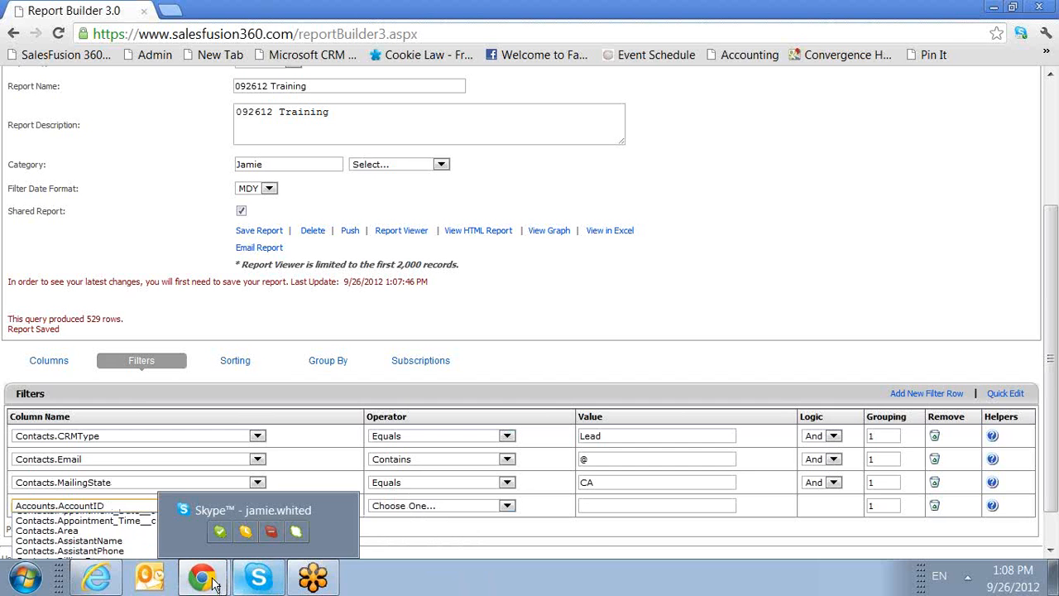
pyautogui.moveTo(584, 551); pyautogui.dragTo(400, 503)
pyautogui.click(855, 464)
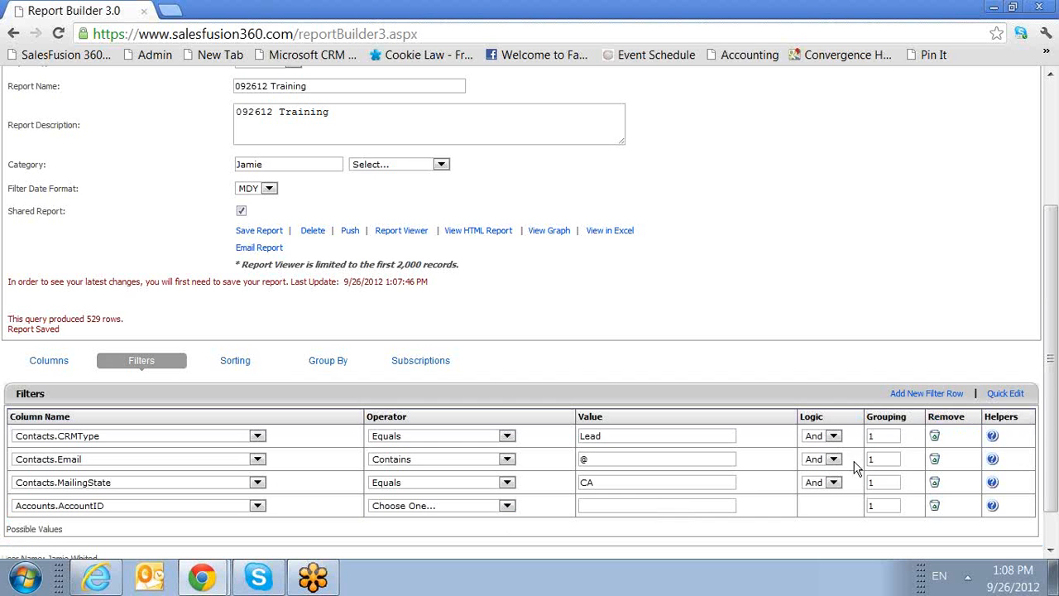
pyautogui.click(934, 505)
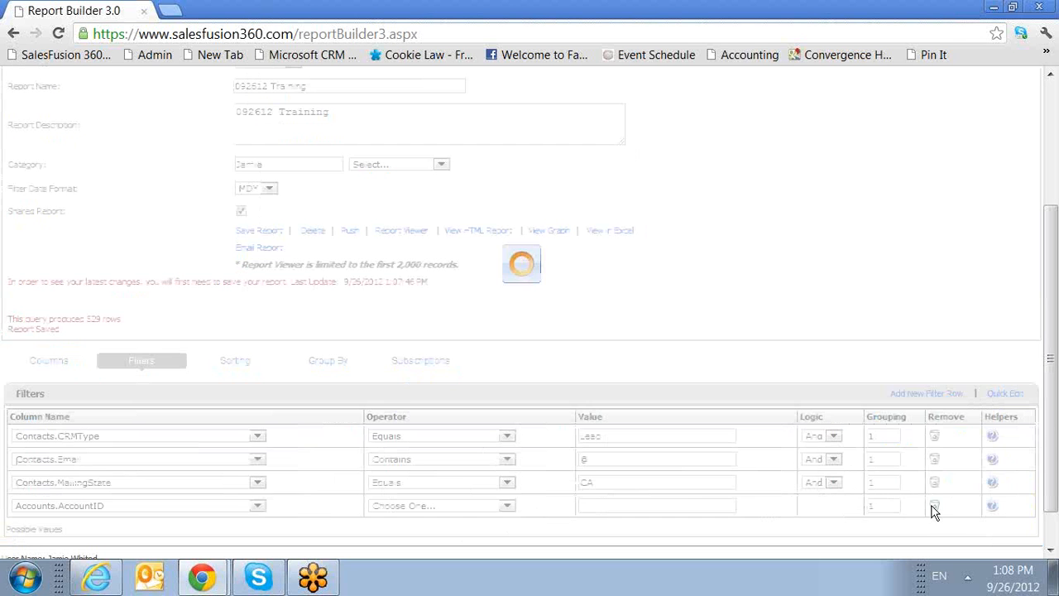
# Step: Look through the available contact columns in the filter quick edit and save the dialog with the current selection
pyautogui.click(1006, 394)
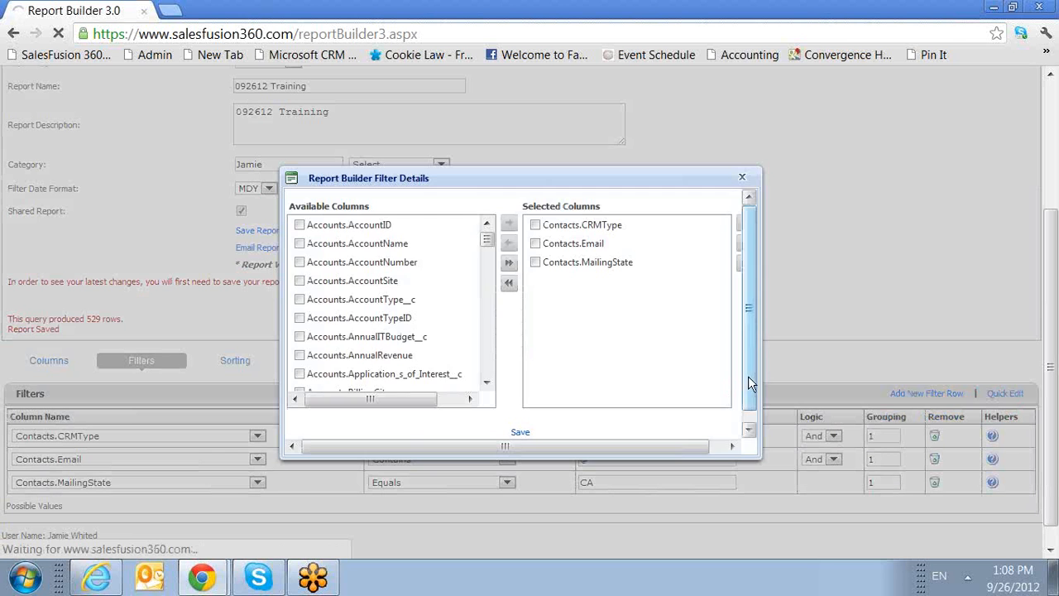
pyautogui.moveTo(488, 240); pyautogui.dragTo(466, 331)
pyautogui.click(488, 224)
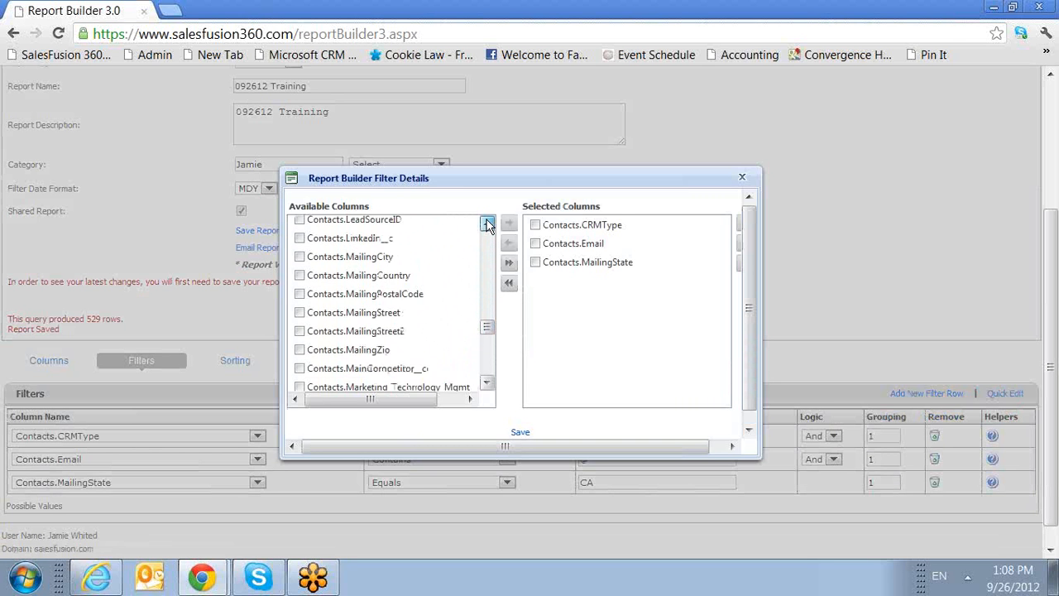
pyautogui.click(488, 223)
pyautogui.click(487, 224)
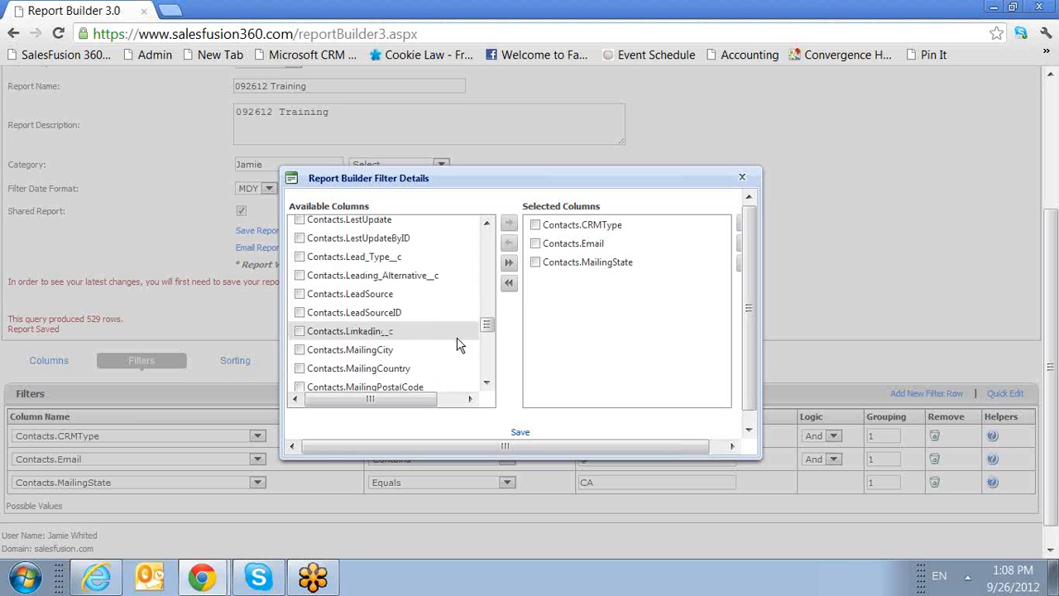
pyautogui.click(520, 433)
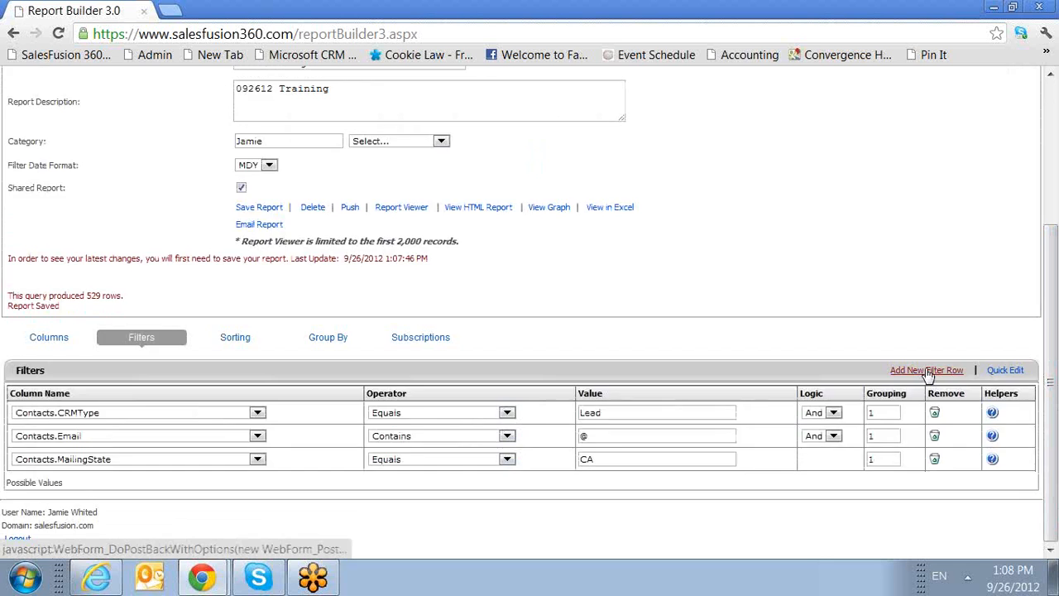
# Step: Add a fourth filter row with column Contacts.MailingState, operator Equals and value AL
pyautogui.click(928, 370)
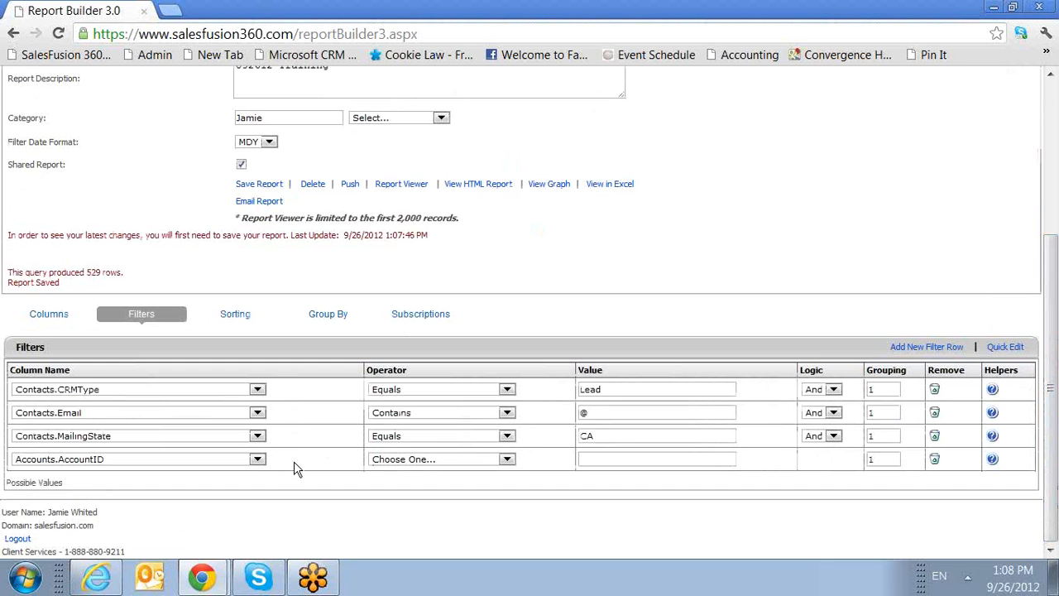
pyautogui.click(259, 462)
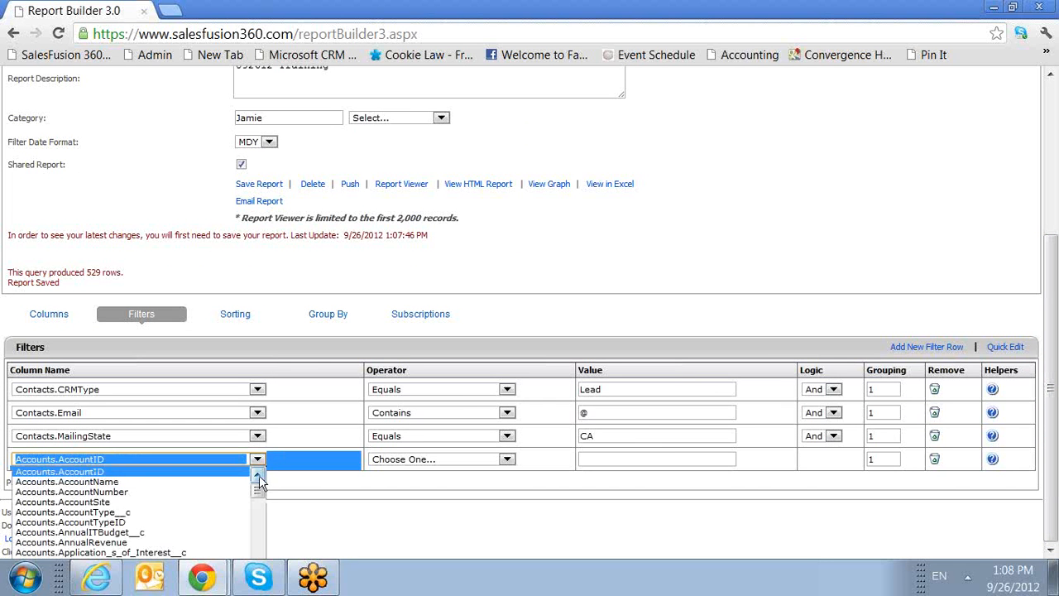
pyautogui.moveTo(259, 488); pyautogui.dragTo(264, 586)
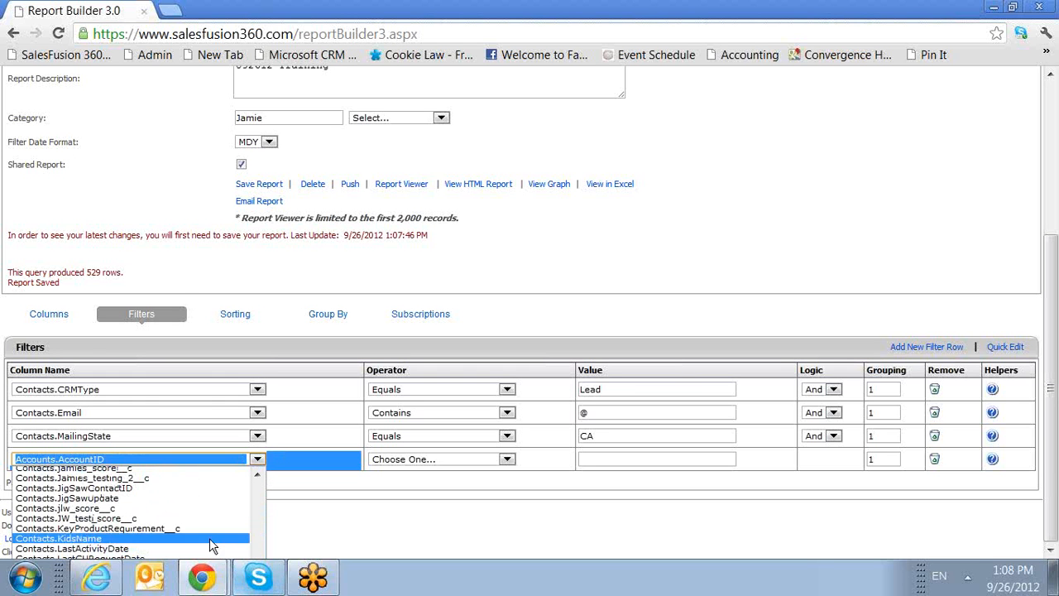
pyautogui.scroll(-8, 209, 538)
pyautogui.scroll(4, 197, 539)
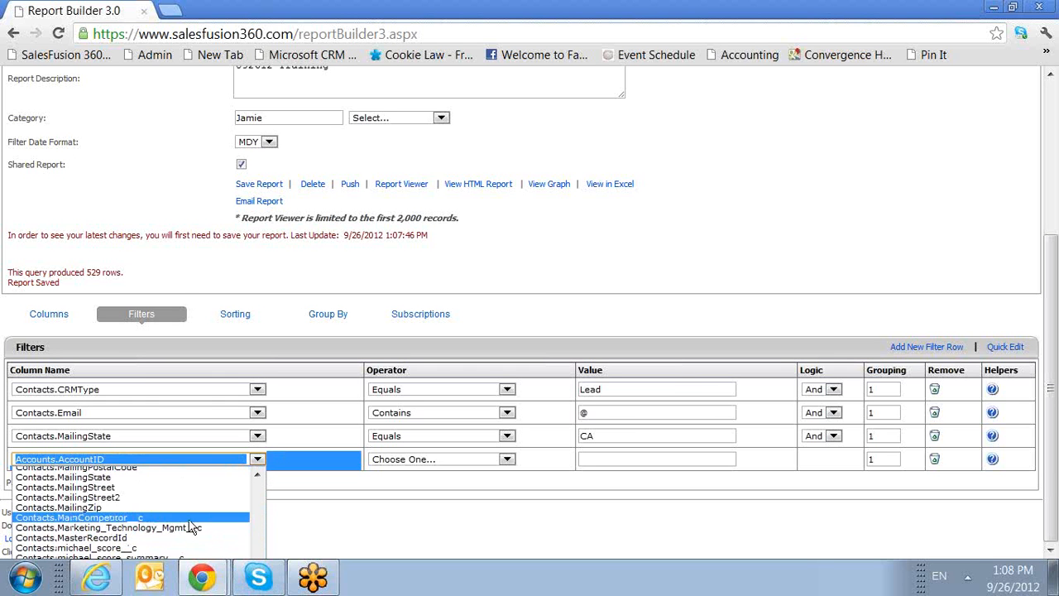
pyautogui.click(179, 480)
pyautogui.click(389, 461)
pyautogui.click(468, 490)
pyautogui.click(605, 460)
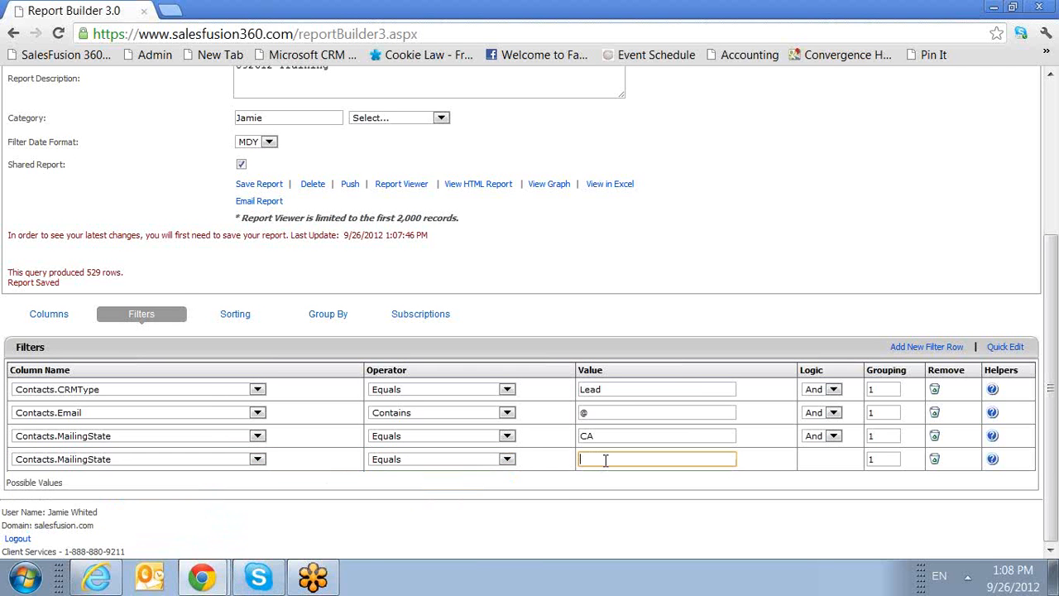
# Step: Add a fifth filter row with column Contacts.MailingState, operator Equals and value GA
pyautogui.click(914, 348)
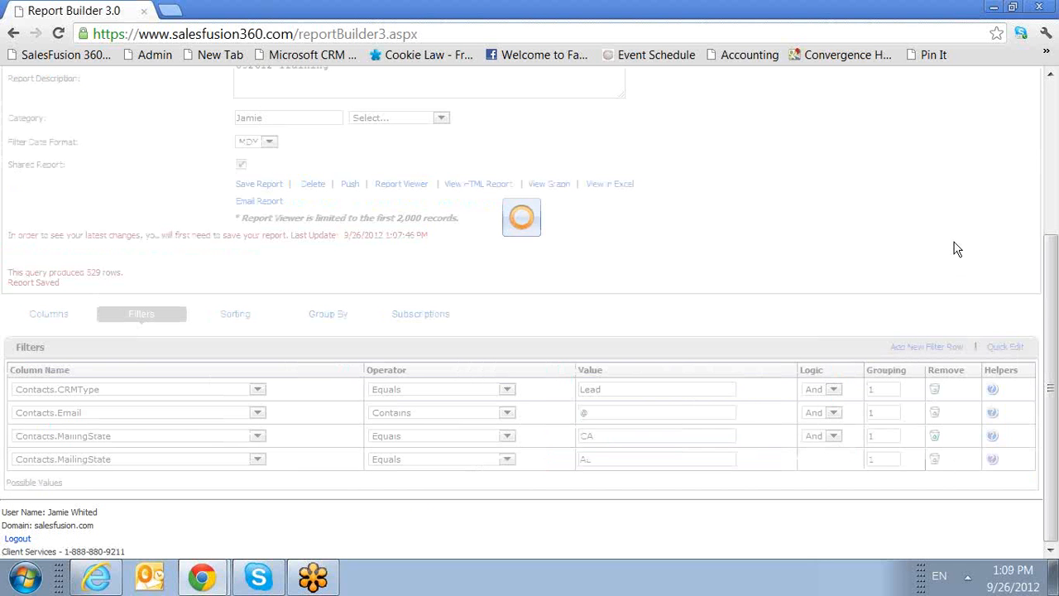
pyautogui.click(257, 459)
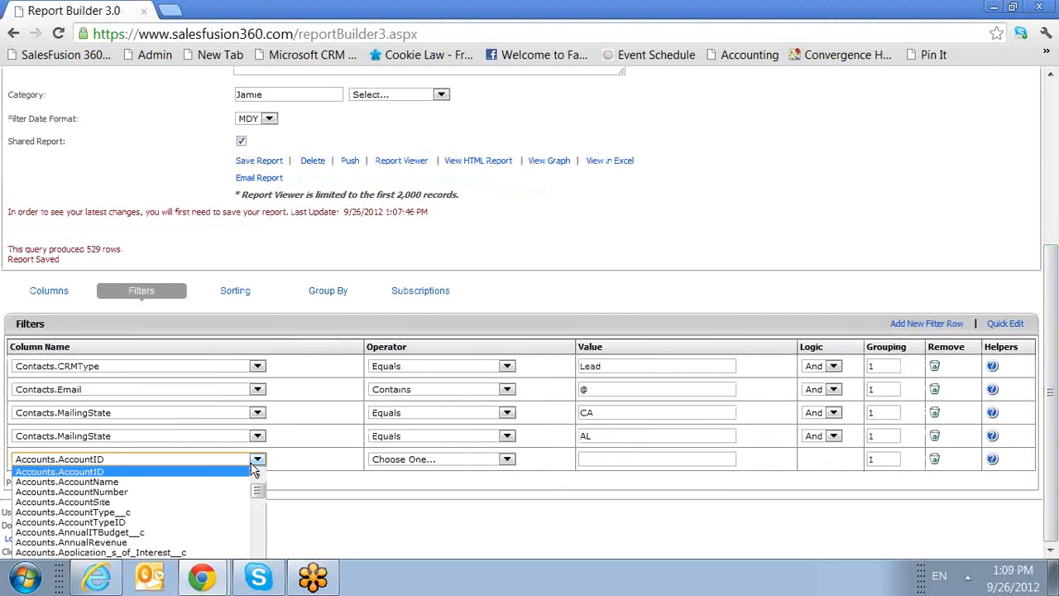
pyautogui.moveTo(257, 484); pyautogui.dragTo(263, 584)
pyautogui.scroll(-3, 229, 552)
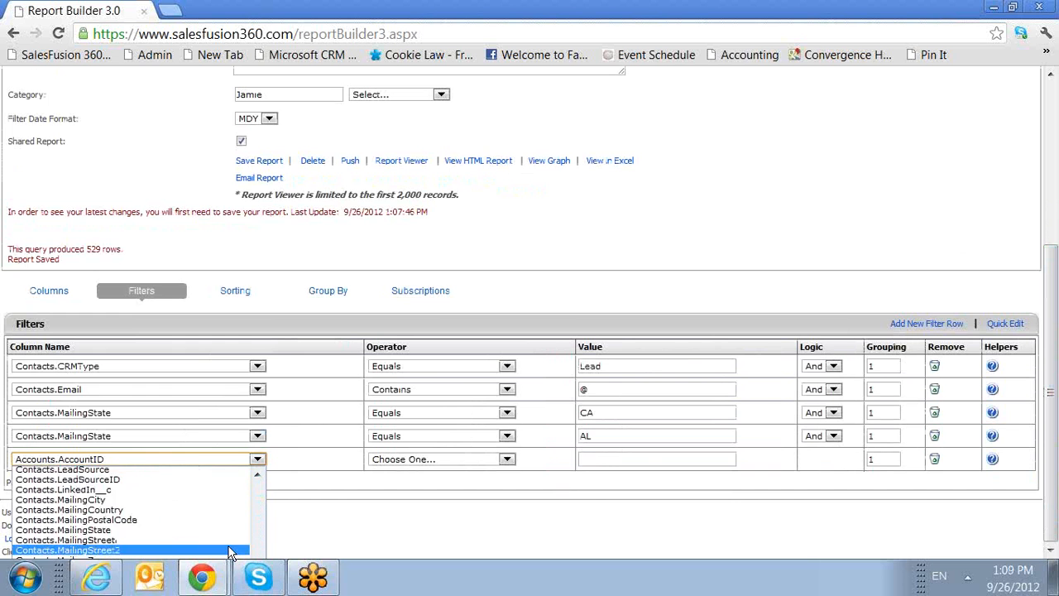
pyautogui.scroll(1, 195, 507)
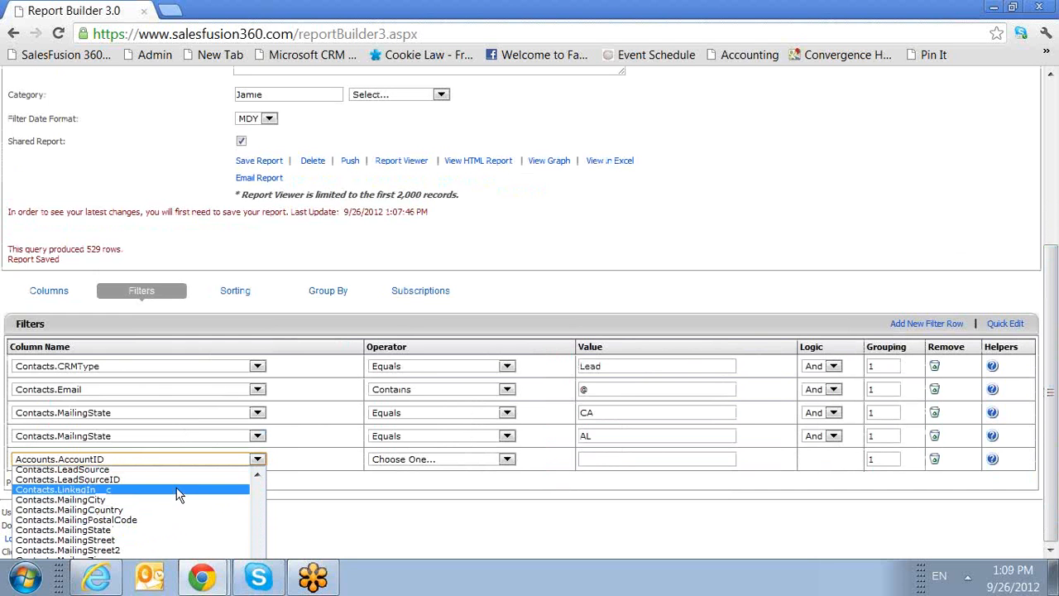
pyautogui.scroll(2, 177, 501)
pyautogui.scroll(-4, 168, 513)
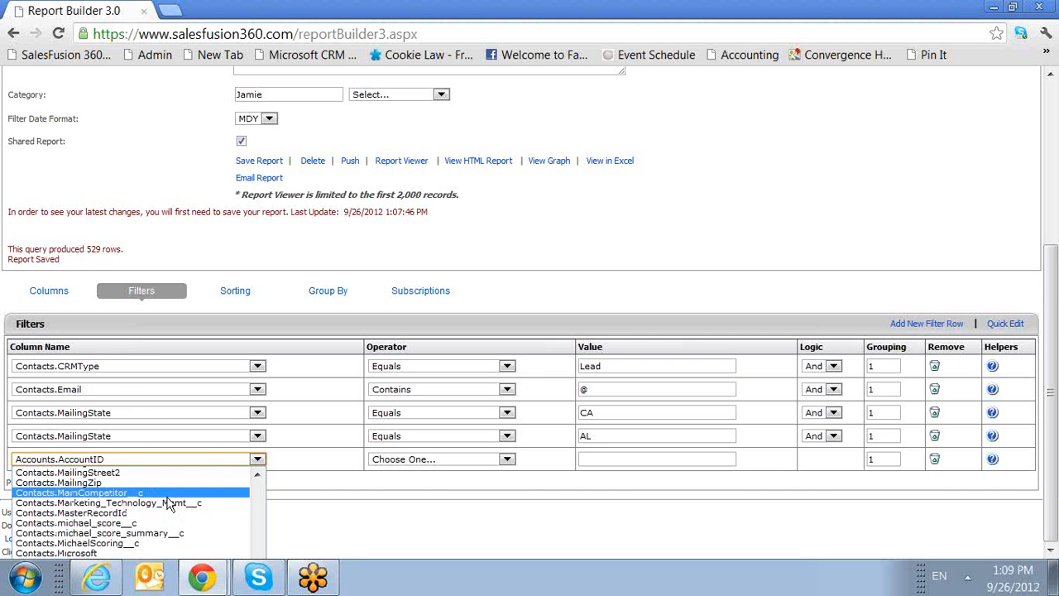
pyautogui.scroll(3, 166, 498)
pyautogui.click(161, 520)
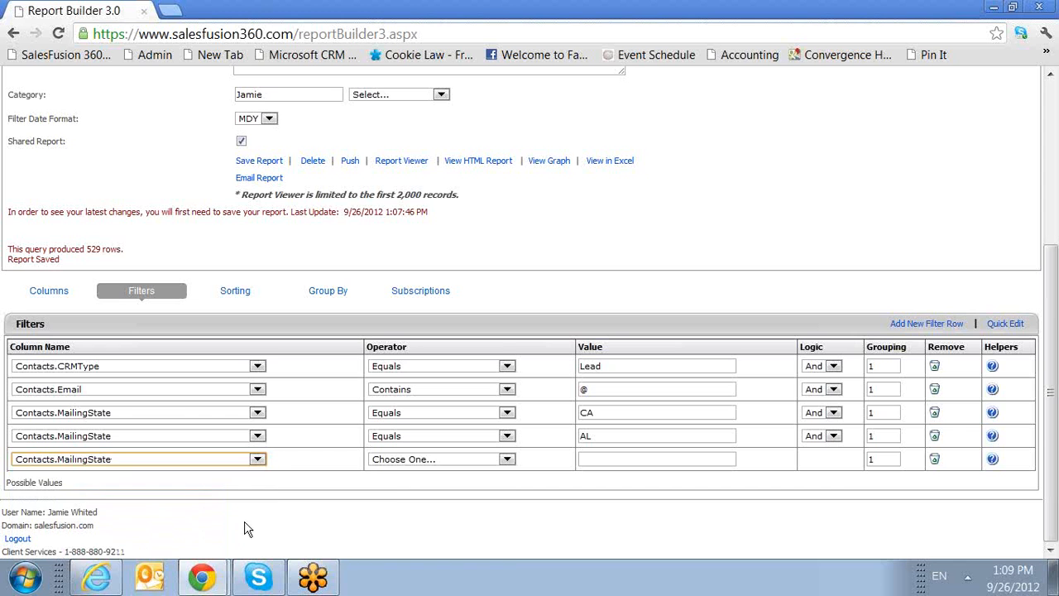
pyautogui.click(392, 465)
pyautogui.click(389, 482)
pyautogui.click(611, 459)
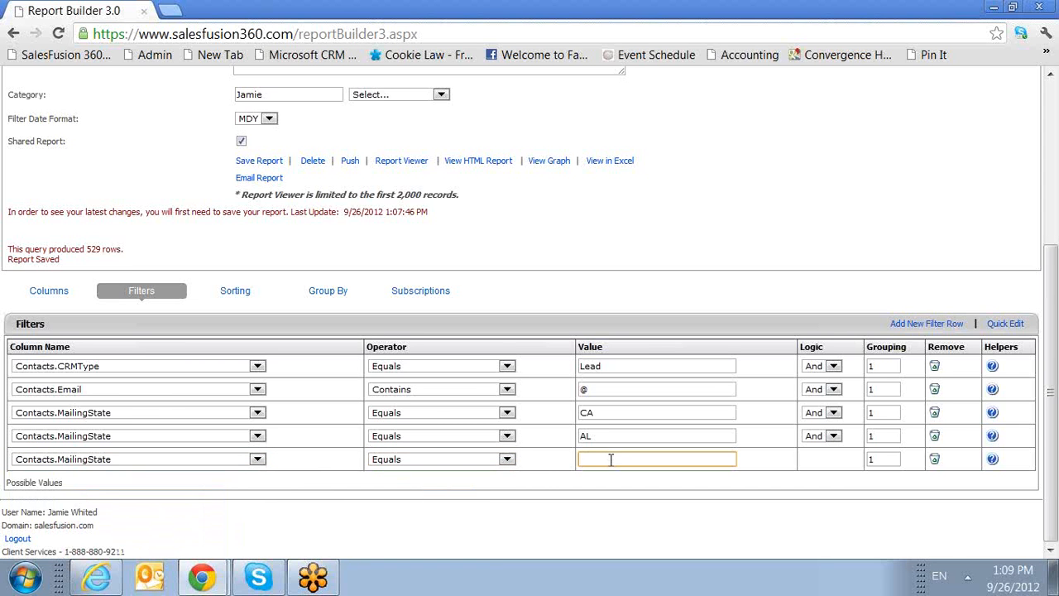
# Step: Change the logic of the CA and AL MailingState filters to Or
pyautogui.click(811, 414)
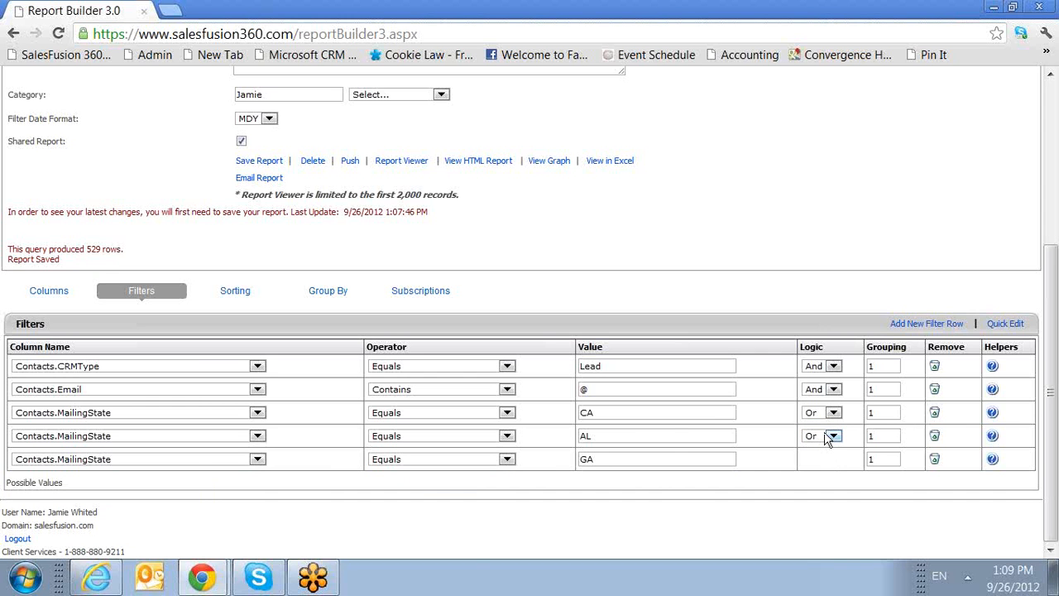
pyautogui.click(668, 411)
pyautogui.click(696, 433)
pyautogui.click(664, 461)
# Step: Add a filter row with column Contacts.MailingCountry, operator Equals and value United States
pyautogui.click(928, 319)
pyautogui.click(952, 324)
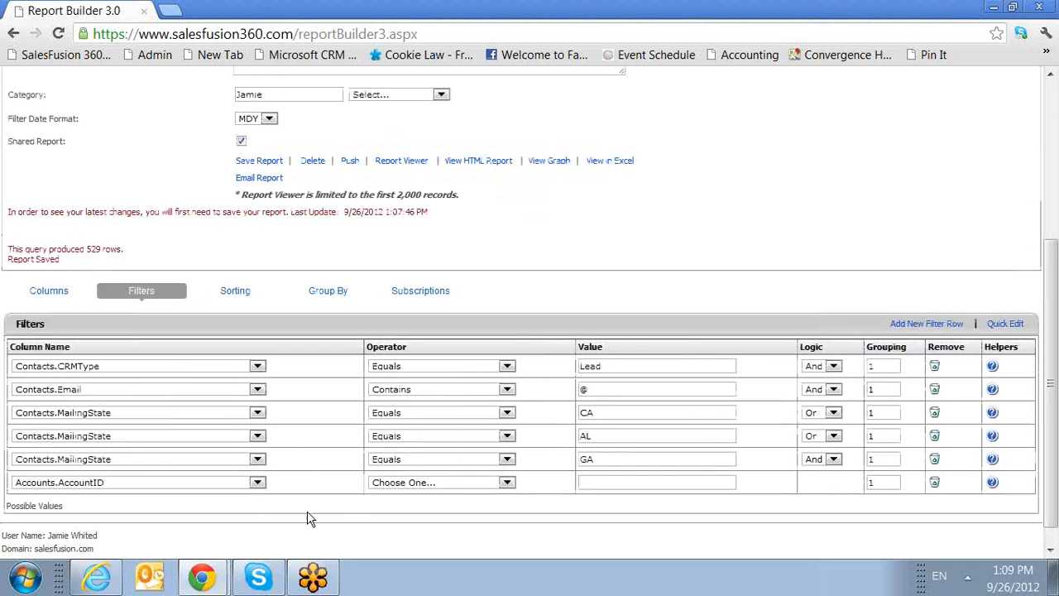
pyautogui.click(257, 459)
pyautogui.moveTo(259, 490); pyautogui.dragTo(258, 582)
pyautogui.scroll(-5, 213, 551)
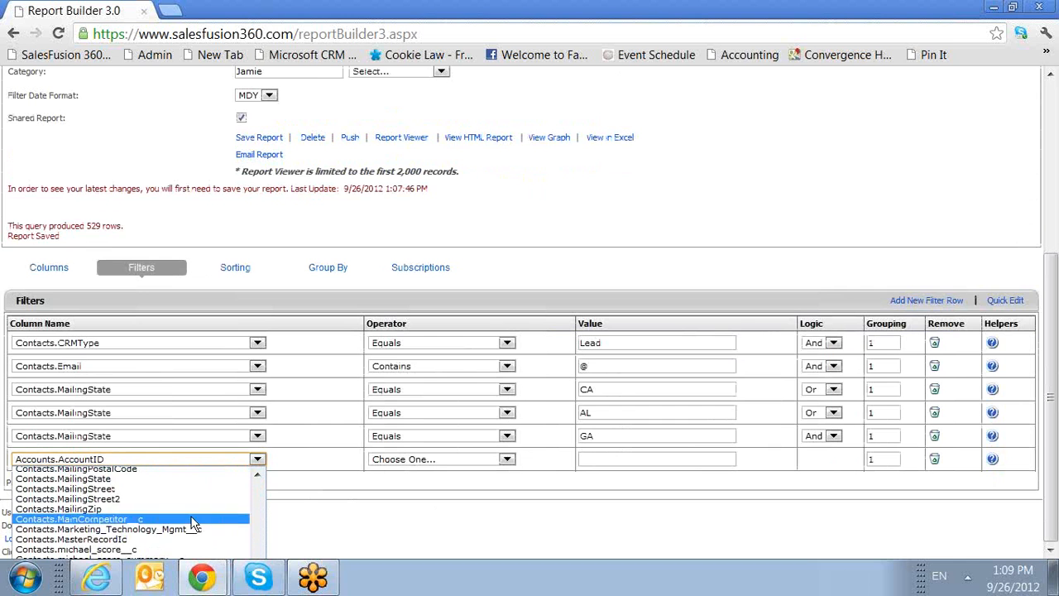
pyautogui.scroll(2, 182, 505)
pyautogui.click(169, 536)
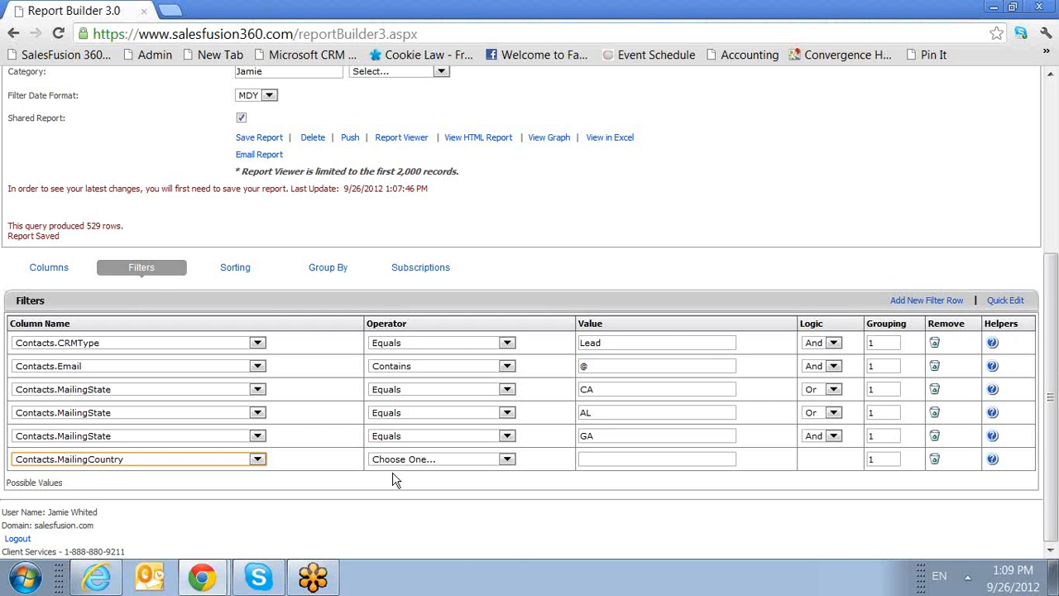
pyautogui.click(418, 461)
pyautogui.click(418, 482)
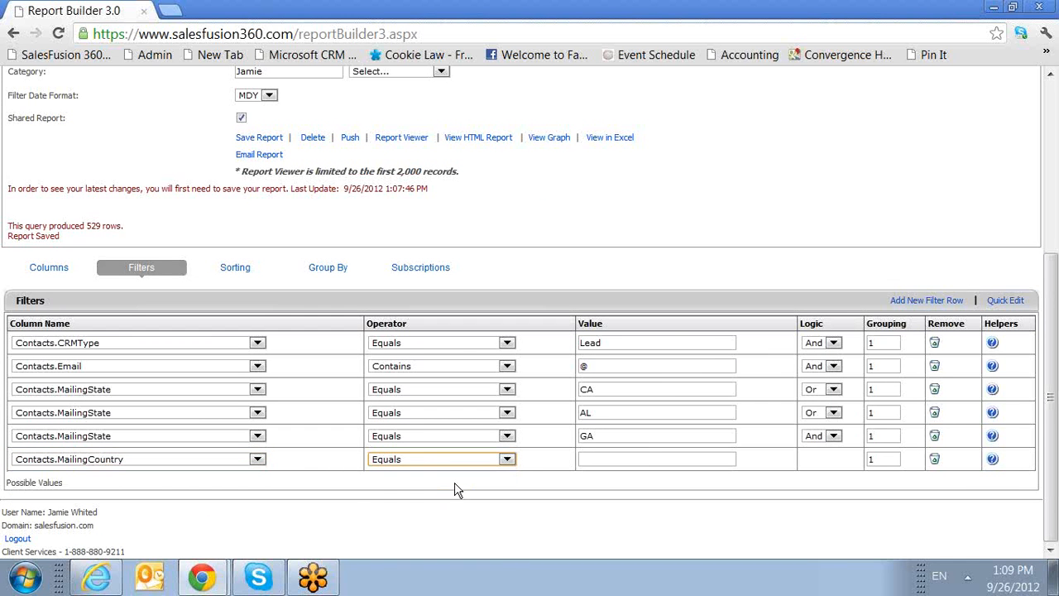
pyautogui.click(631, 449)
pyautogui.click(642, 458)
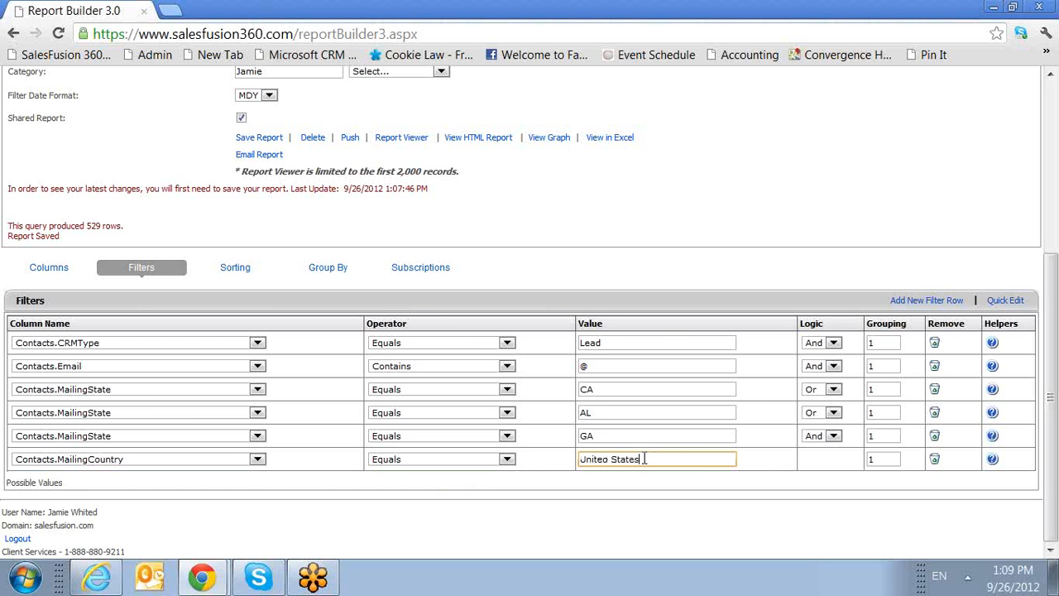
# Step: Add another filter row with column Contacts.MailingCountry, operator Equals and value USA
pyautogui.click(923, 301)
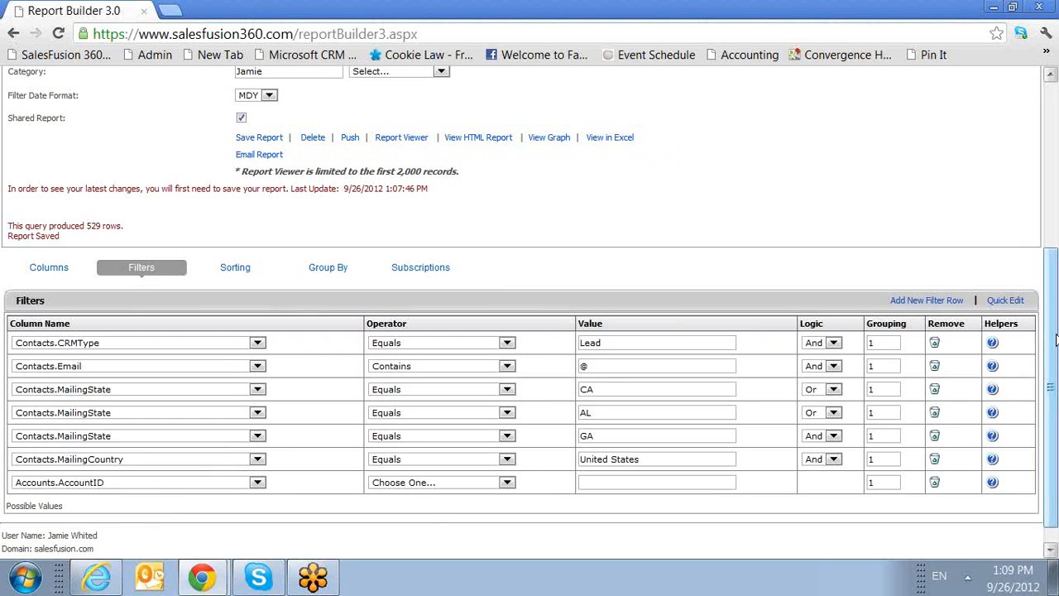
pyautogui.moveTo(1048, 343); pyautogui.dragTo(1047, 361)
pyautogui.click(152, 460)
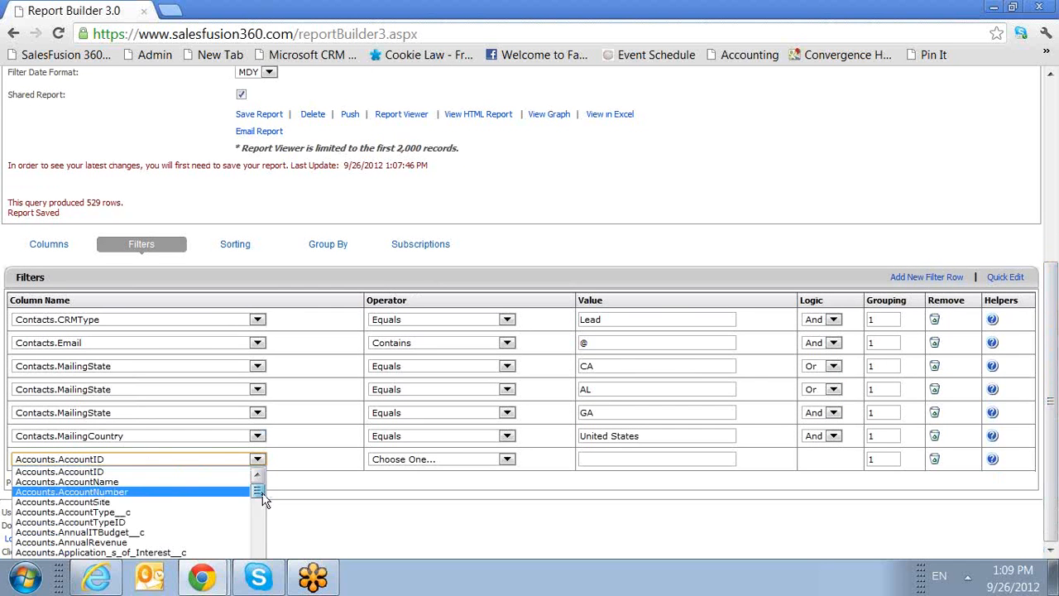
pyautogui.moveTo(259, 500); pyautogui.dragTo(263, 584)
pyautogui.scroll(-10, 166, 513)
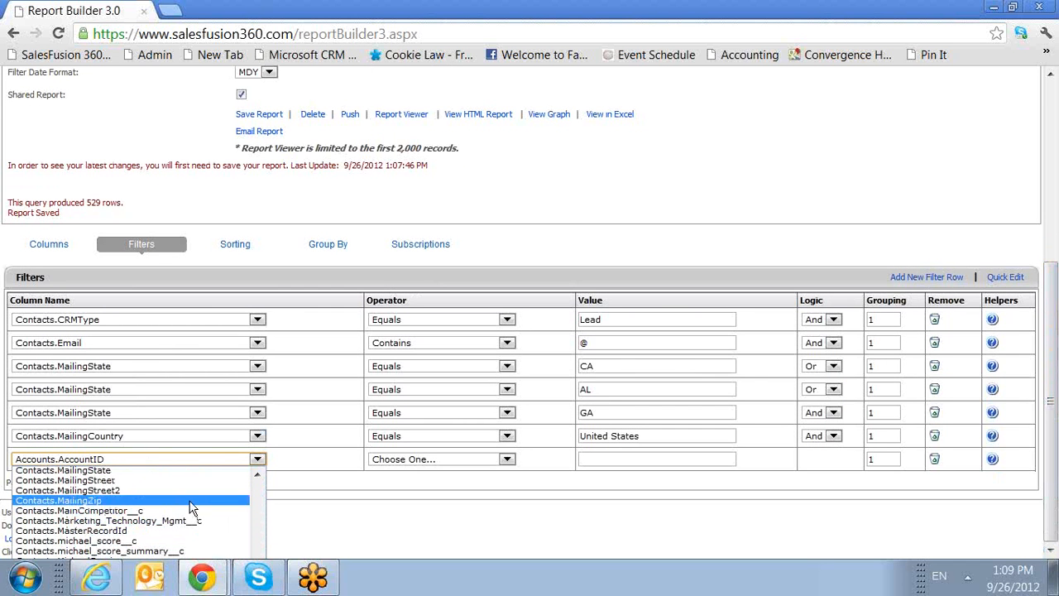
pyautogui.scroll(3, 185, 496)
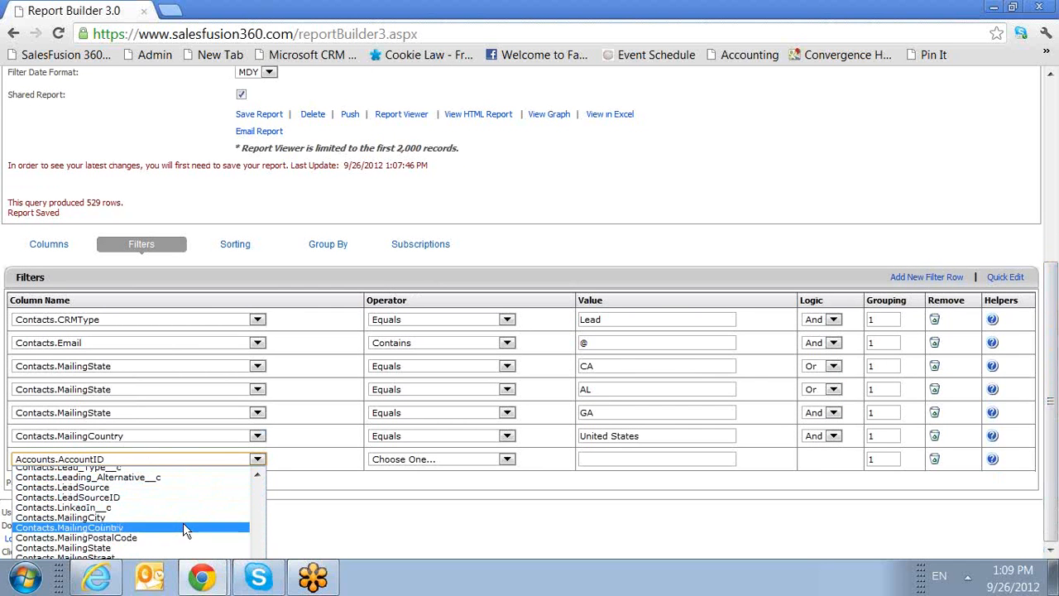
pyautogui.click(183, 522)
pyautogui.click(384, 469)
pyautogui.click(389, 480)
pyautogui.click(612, 460)
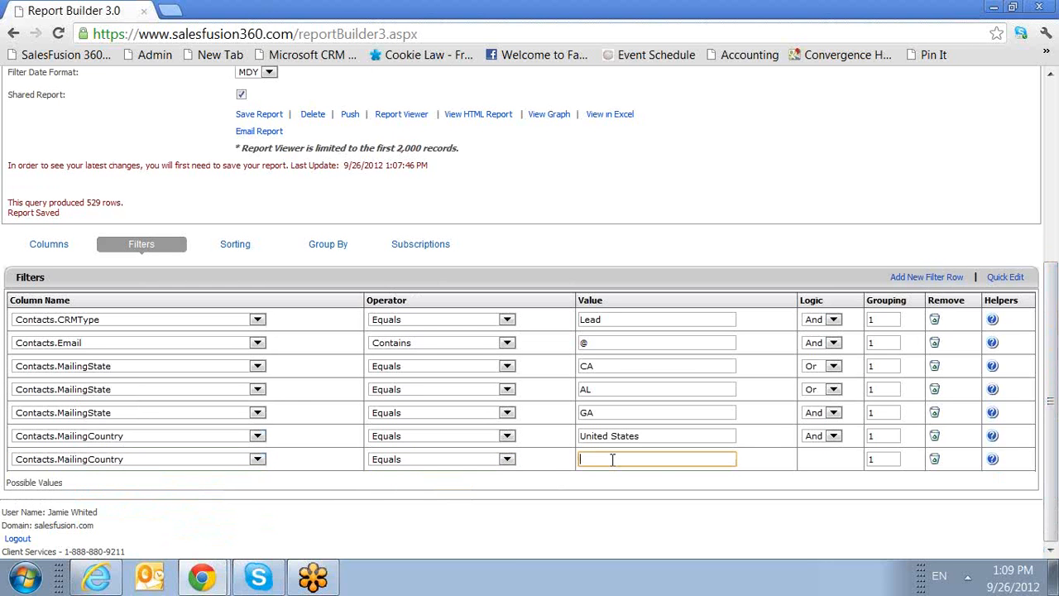
pyautogui.write('USA')
# Step: Set the logic of the United States filter to Or and save the report
pyautogui.click(822, 441)
pyautogui.click(825, 455)
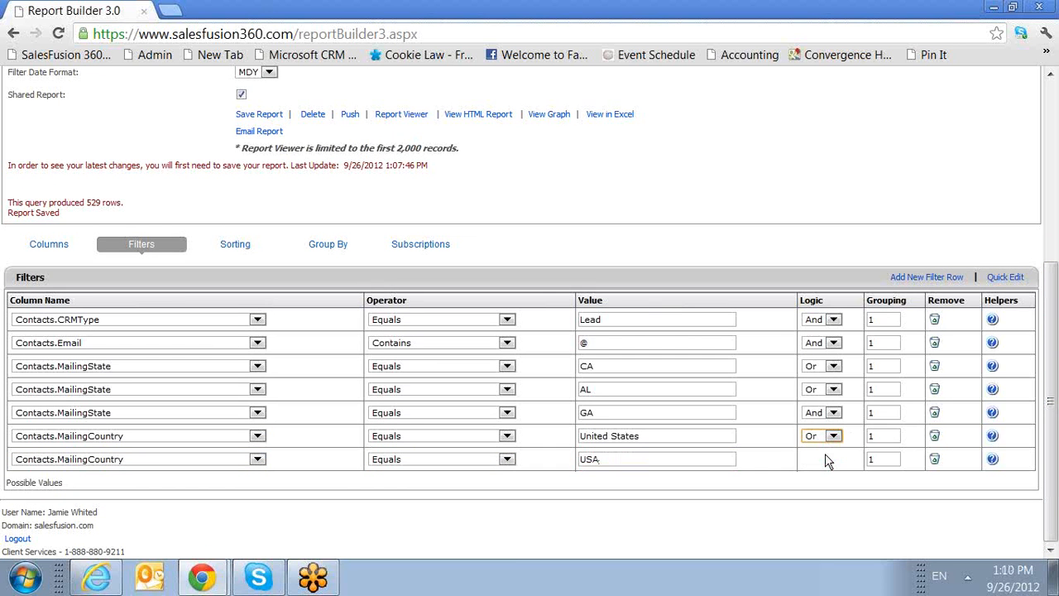
pyautogui.click(717, 436)
pyautogui.click(719, 457)
pyautogui.click(720, 437)
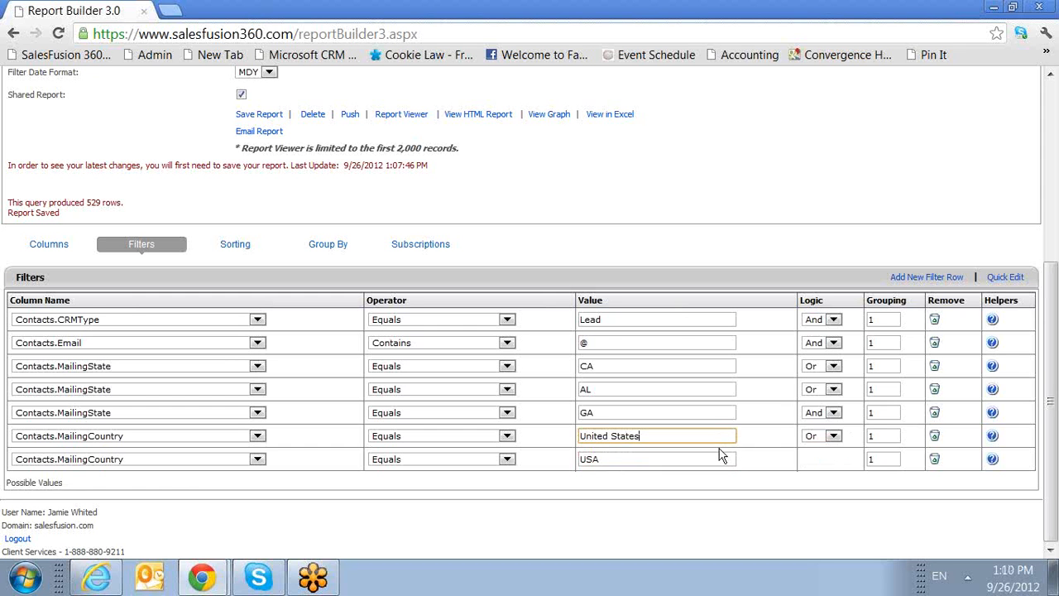
pyautogui.click(722, 459)
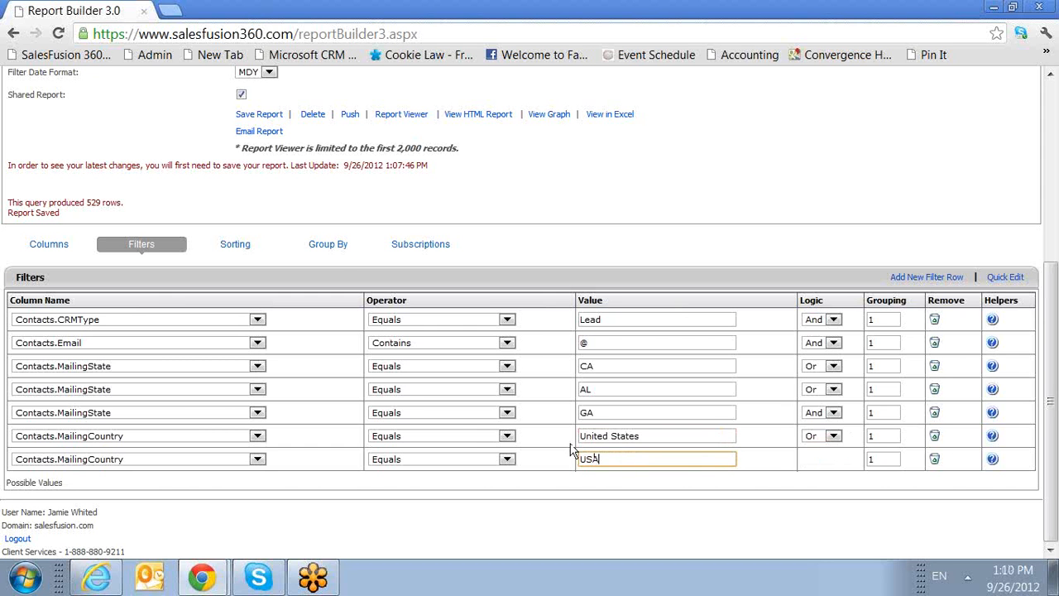
pyautogui.click(271, 119)
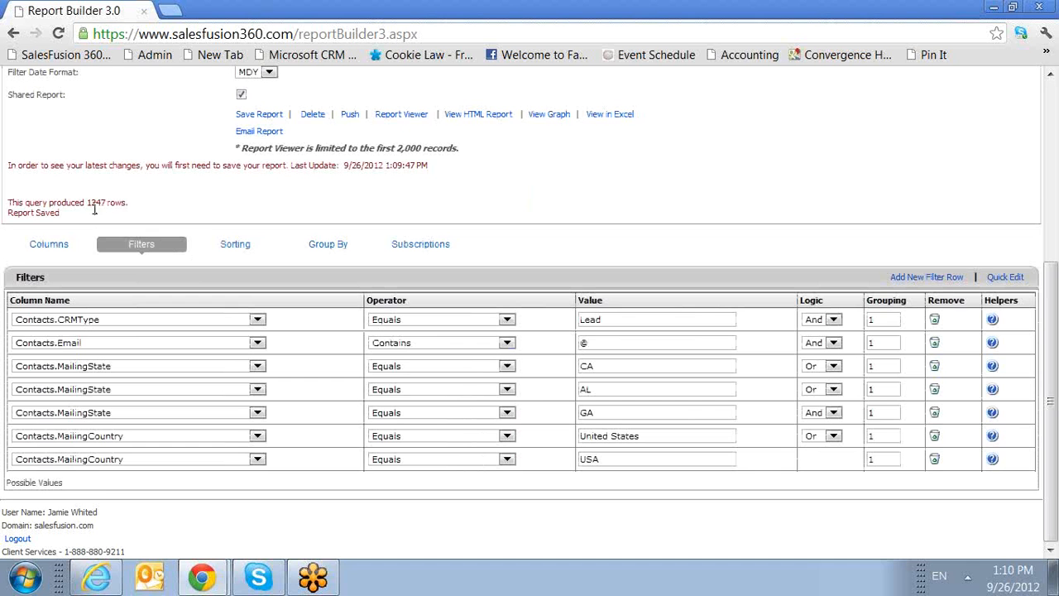
pyautogui.moveTo(95, 209); pyautogui.dragTo(87, 208)
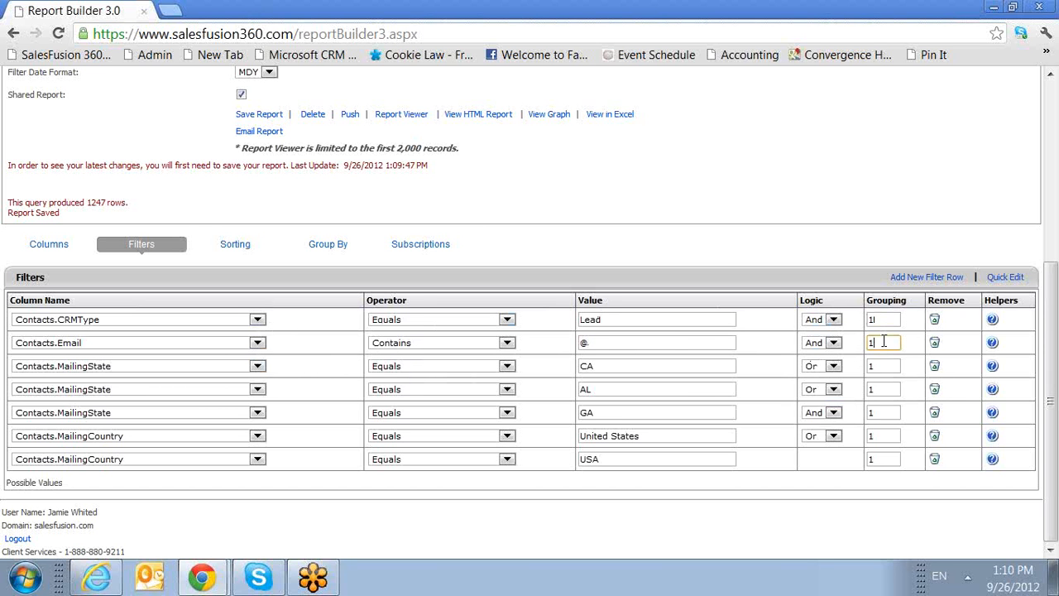
# Step: Set the grouping of the three MailingState filters (CA, AL and GA) to 2
pyautogui.click(683, 368)
pyautogui.click(687, 389)
pyautogui.click(678, 367)
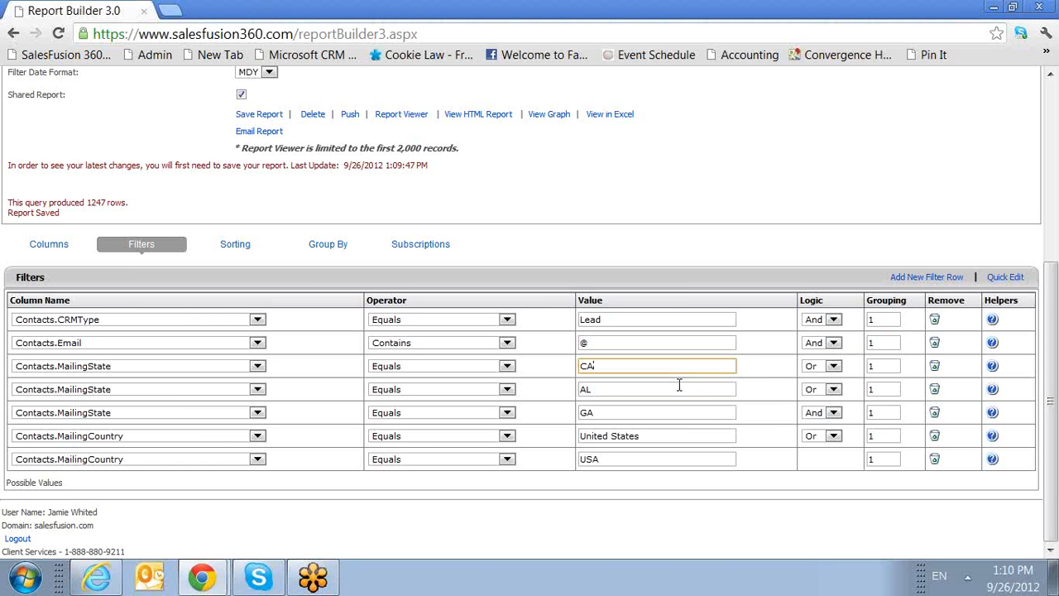
pyautogui.click(679, 390)
pyautogui.click(684, 411)
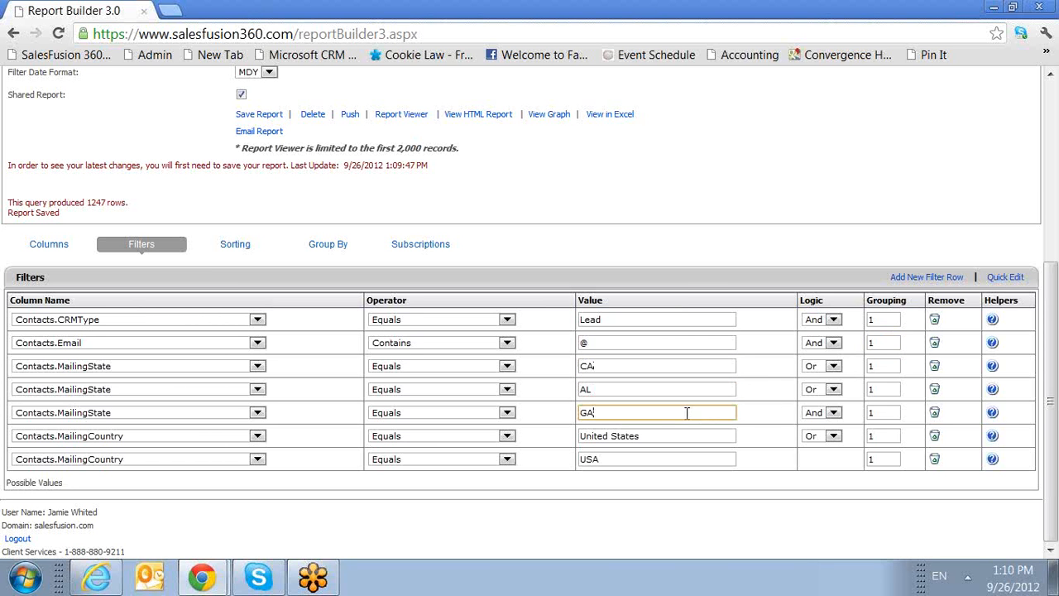
pyautogui.doubleClick(875, 366)
pyautogui.write('2')
pyautogui.doubleClick(877, 390)
pyautogui.write('2')
pyautogui.doubleClick(876, 413)
pyautogui.write('2')
pyautogui.click(857, 437)
# Step: Set the grouping of both MailingCountry filters to 3 and save the report
pyautogui.click(717, 436)
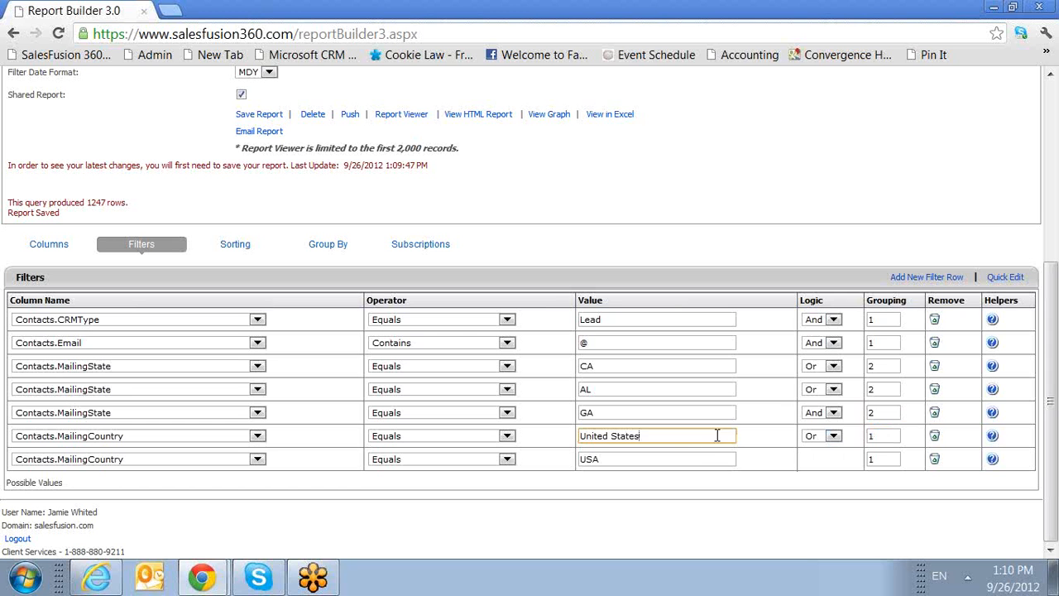
pyautogui.click(702, 456)
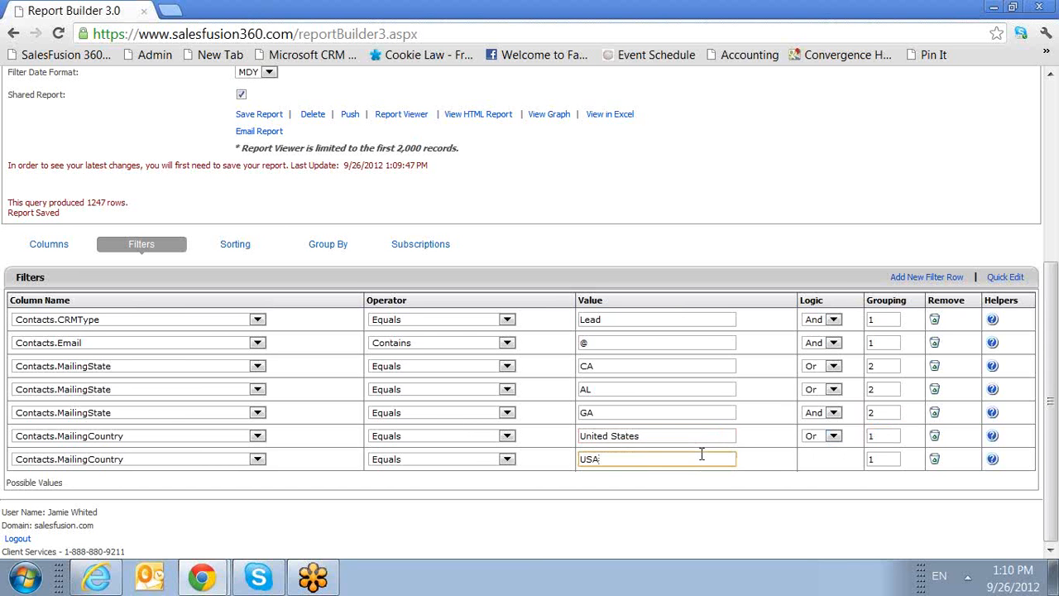
pyautogui.doubleClick(874, 438)
pyautogui.write('3')
pyautogui.click(890, 459)
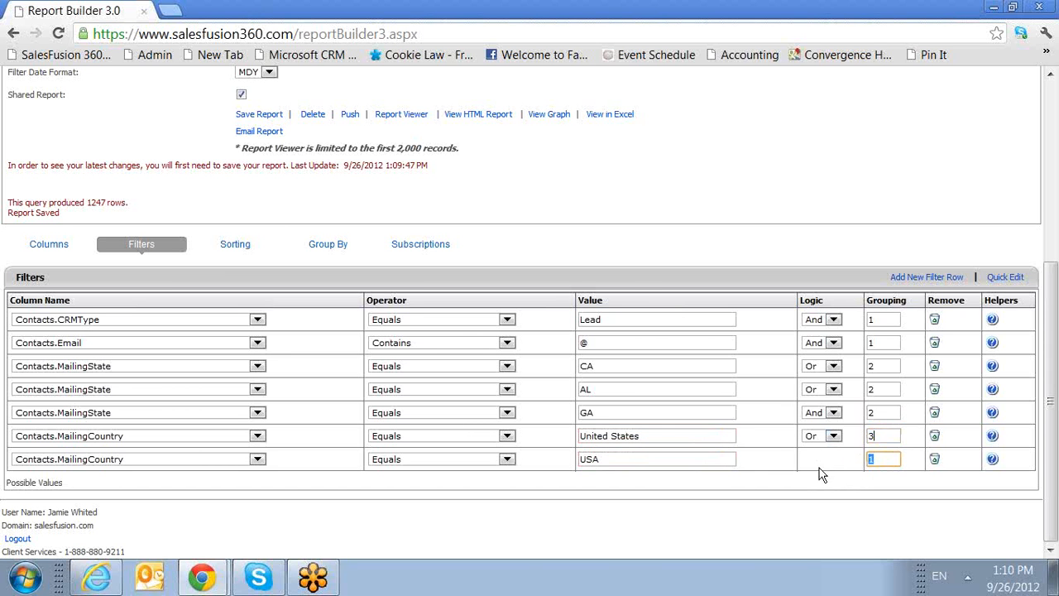
pyautogui.write('3')
pyautogui.click(263, 119)
pyautogui.scroll(2, 834, 222)
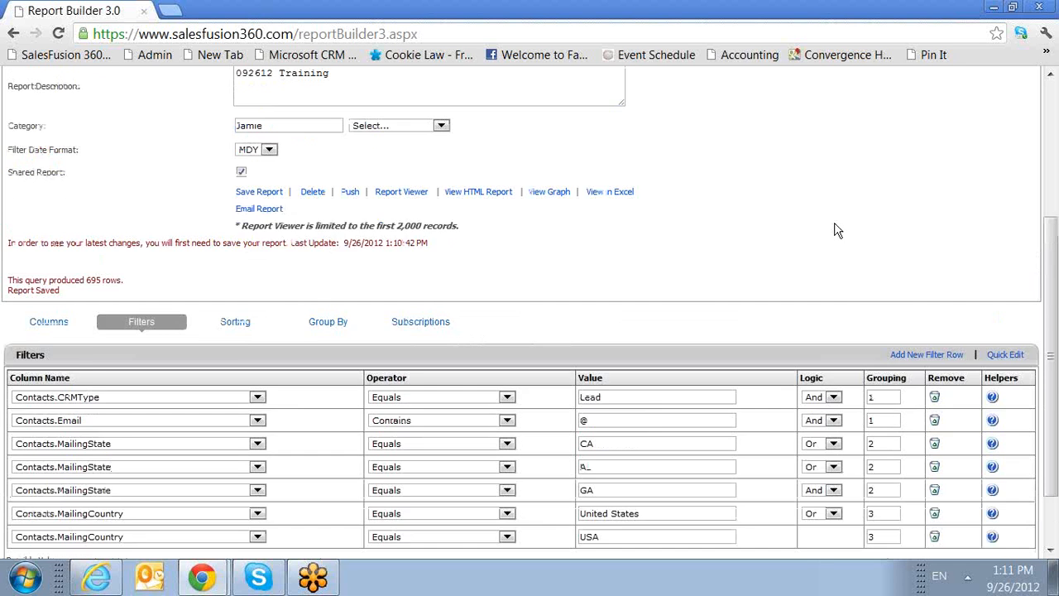
pyautogui.scroll(2, 834, 230)
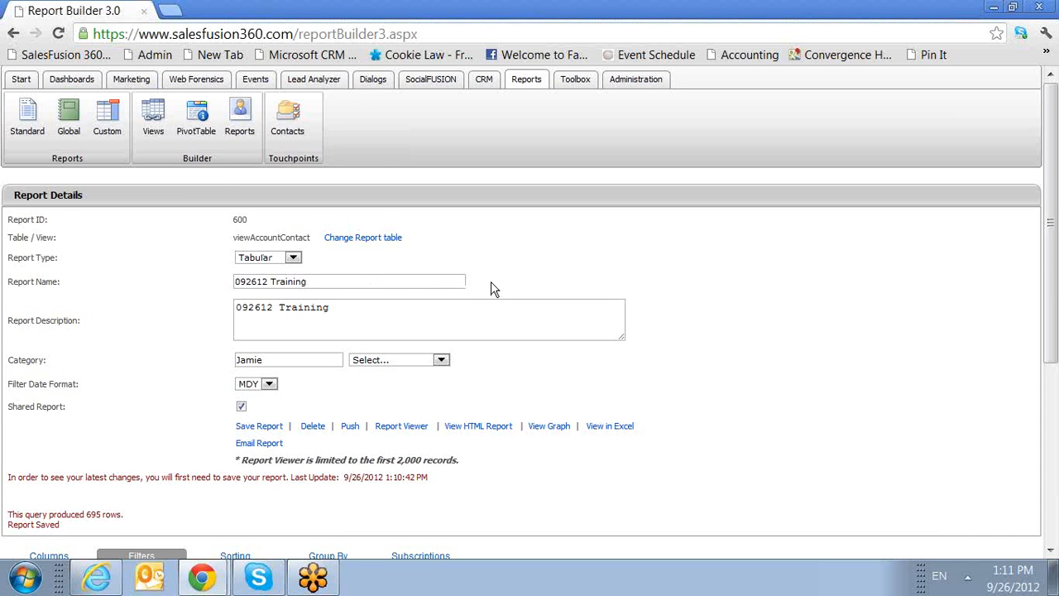
# Step: Start a new report with data source Standard Views, view viewCampaign and report type Tabular
pyautogui.click(237, 137)
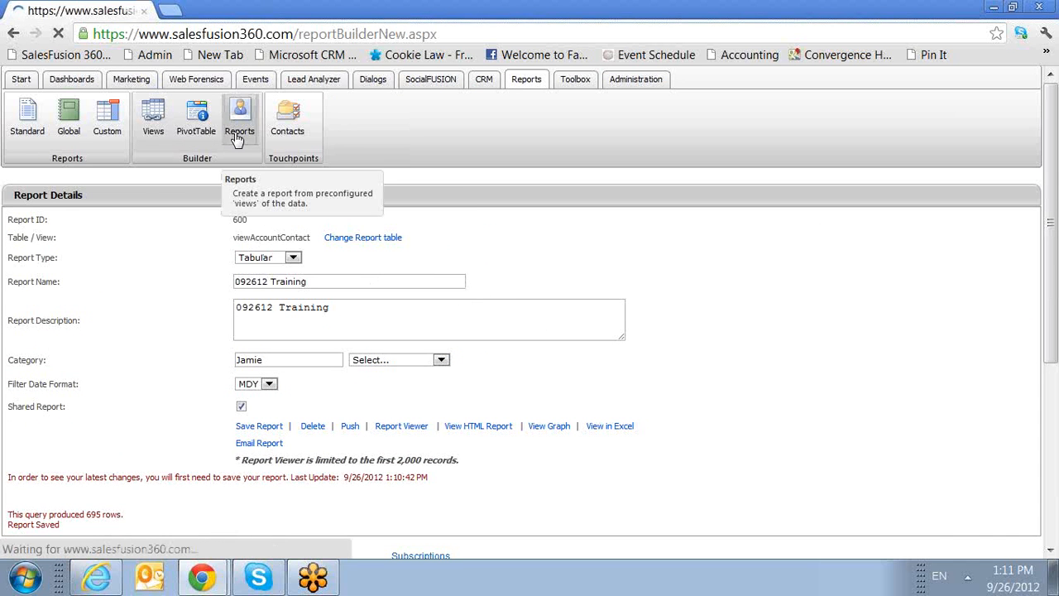
pyautogui.click(234, 218)
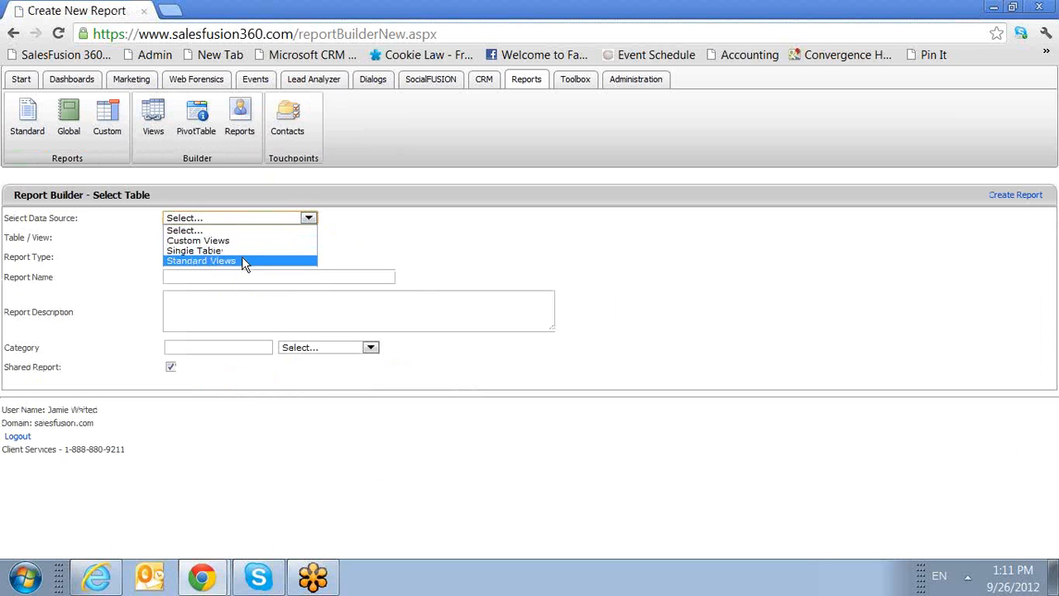
pyautogui.click(240, 257)
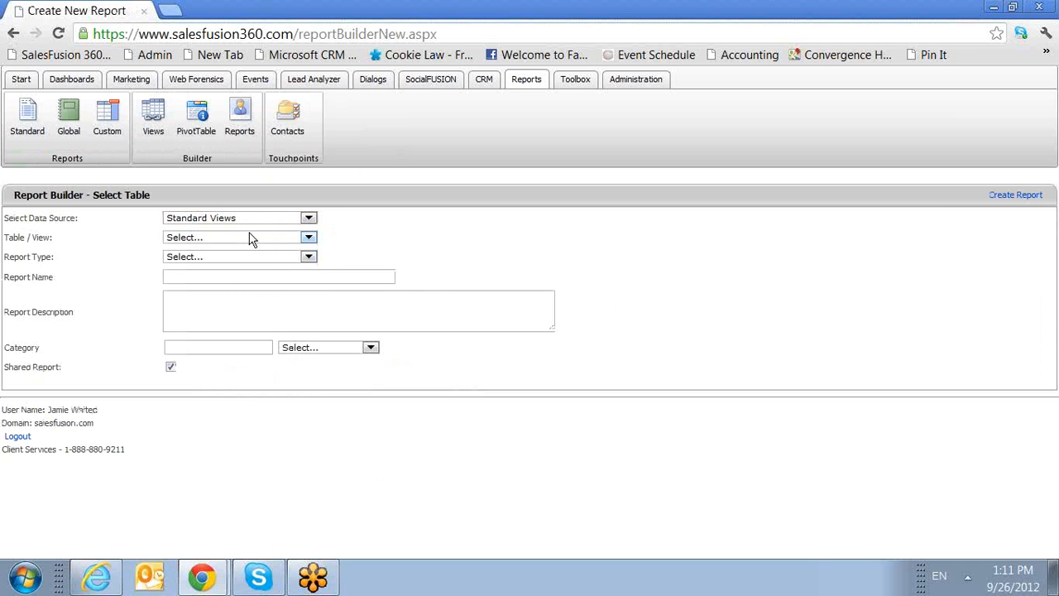
pyautogui.click(252, 239)
pyautogui.moveTo(327, 290); pyautogui.dragTo(319, 338)
pyautogui.click(307, 336)
pyautogui.click(261, 256)
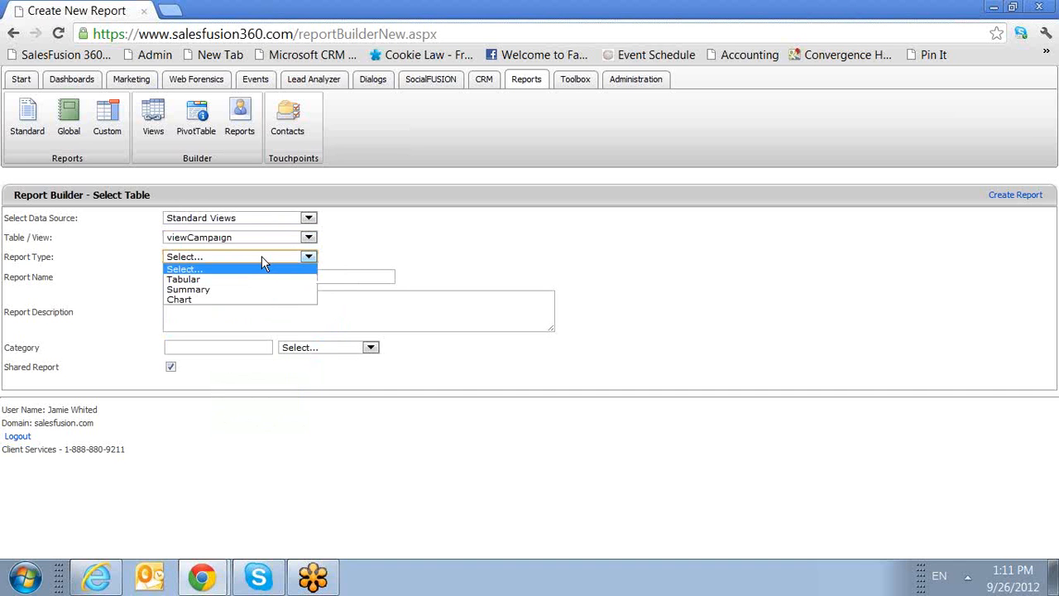
pyautogui.click(262, 282)
# Step: Enter Advanced Segment 2 as both the name and the description of the new report
pyautogui.click(261, 275)
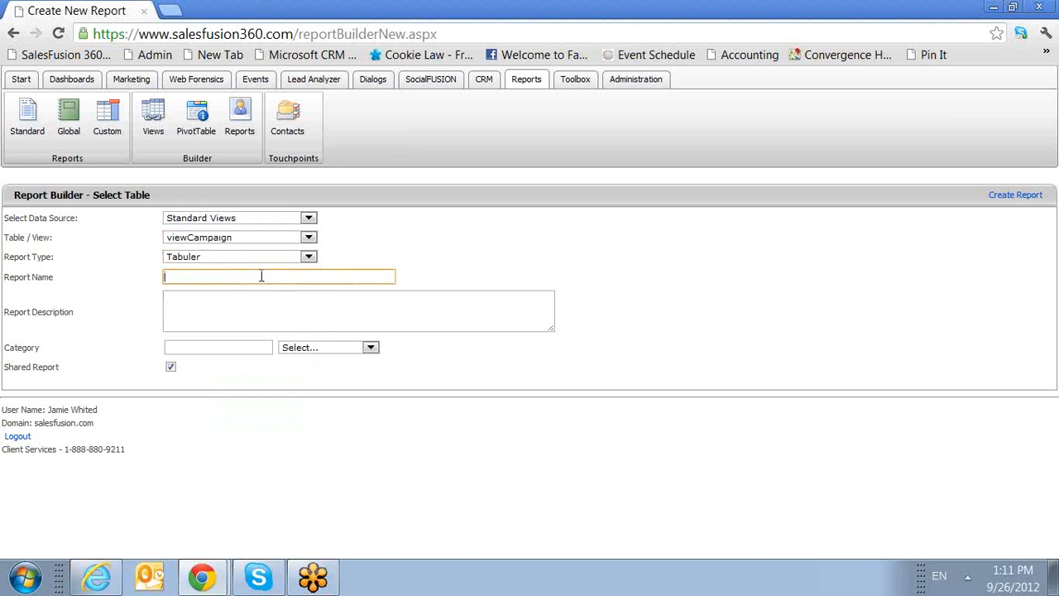
pyautogui.write('Adv')
pyautogui.write('anved')
pyautogui.press('BackSpace')
pyautogui.press('BackSpace')
pyautogui.press('BackSpace')
pyautogui.press('BackSpace')
pyautogui.write('ced')
pyautogui.write('.Segment')
pyautogui.moveTo(262, 276); pyautogui.dragTo(71, 351)
pyautogui.hotkey('ctrl', 'c')
pyautogui.click(271, 303)
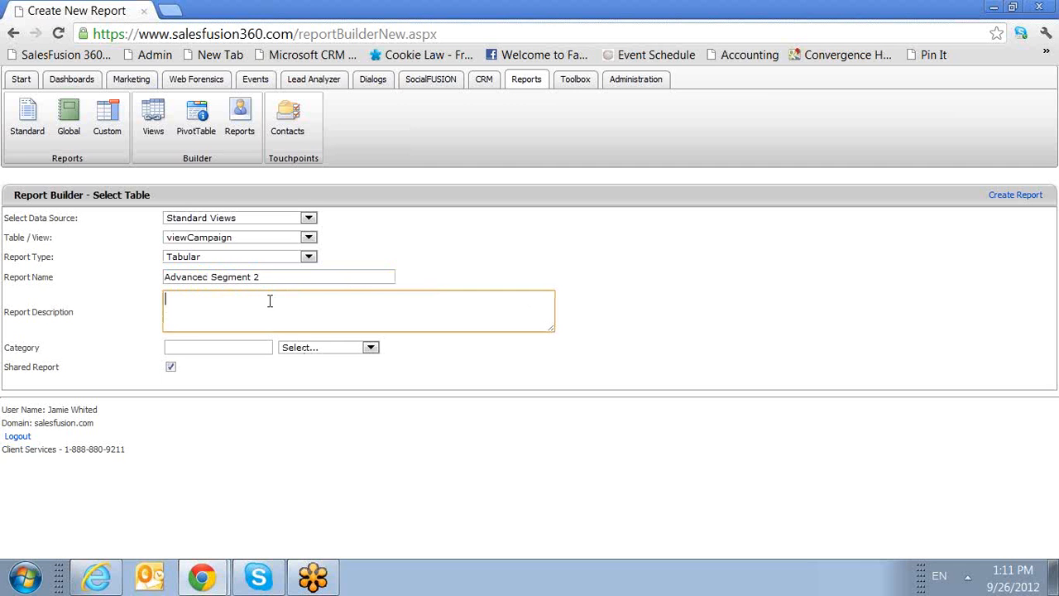
pyautogui.hotkey('ctrl', 'v')
# Step: Assign the existing category named after the logged-in user and create the report
pyautogui.click(330, 347)
pyautogui.click(338, 500)
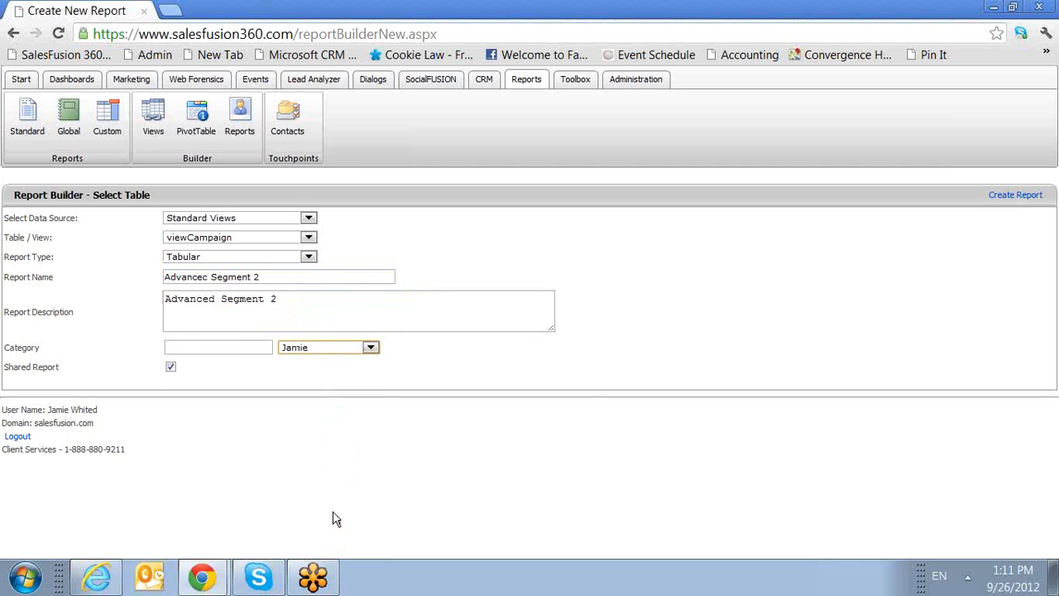
pyautogui.click(1005, 198)
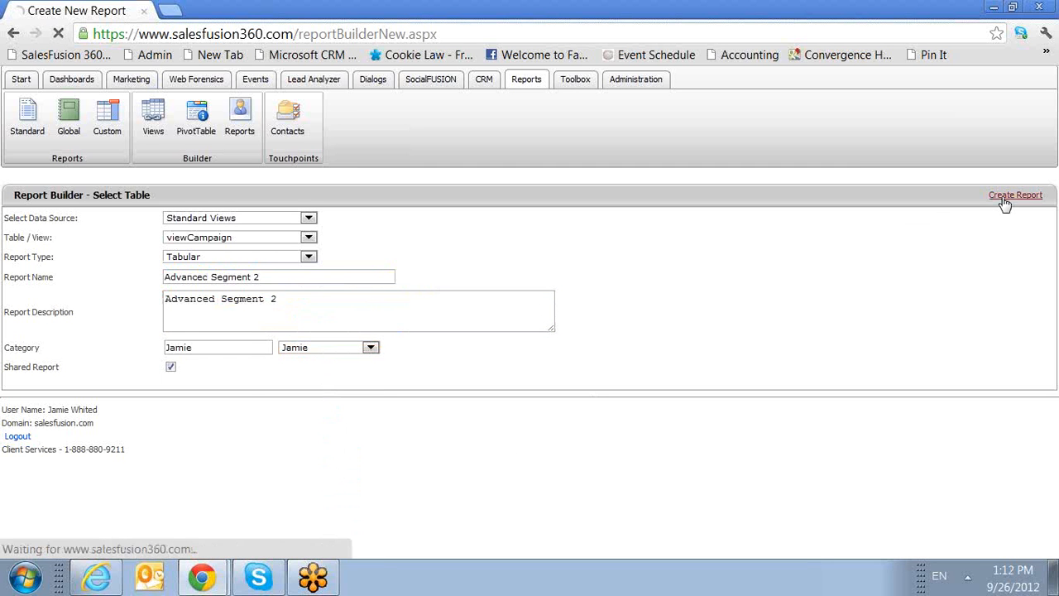
pyautogui.scroll(-2, 867, 259)
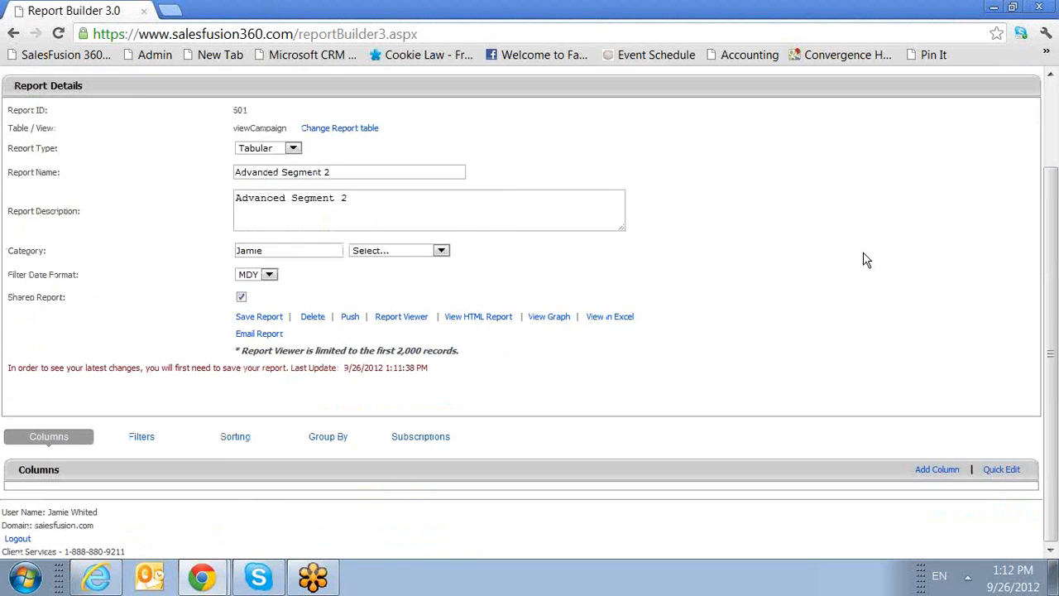
pyautogui.click(952, 471)
pyautogui.scroll(-1, 284, 497)
pyautogui.click(241, 472)
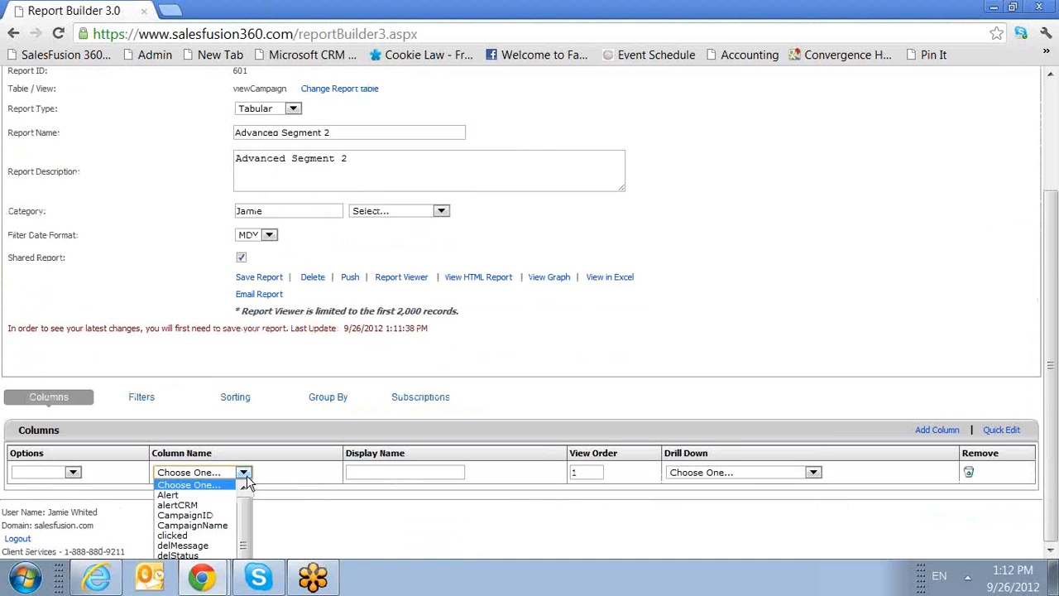
pyautogui.click(254, 509)
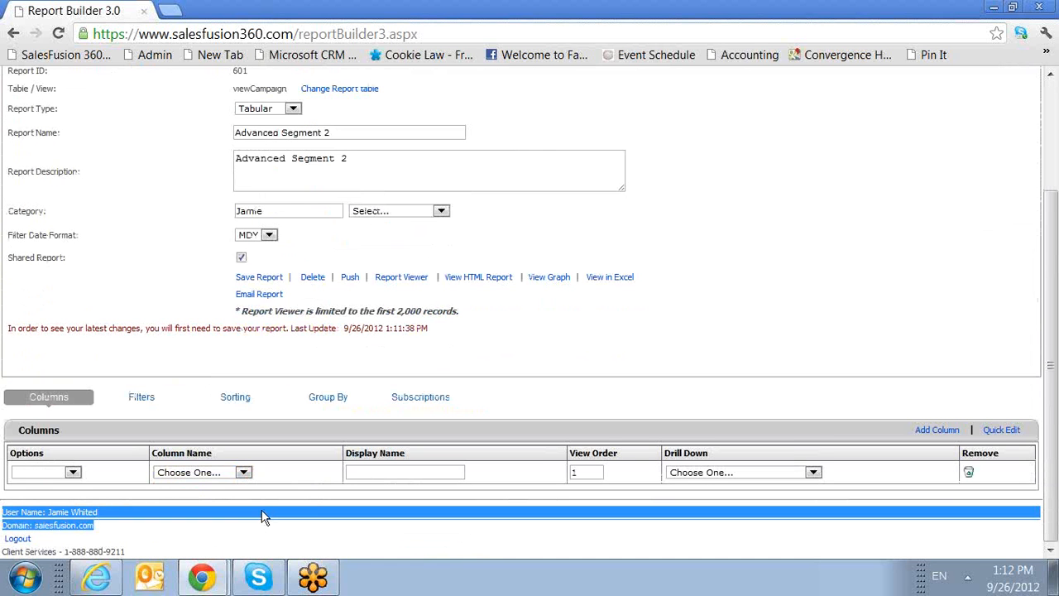
pyautogui.click(968, 476)
# Step: Add the Email column to the report through Quick Edit and save the column selection
pyautogui.click(1002, 469)
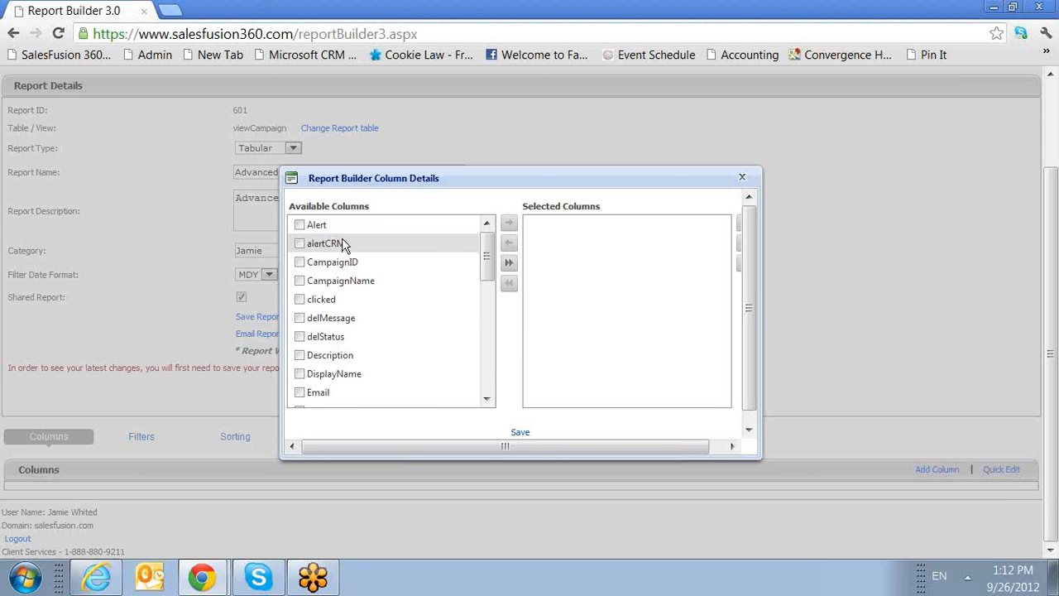
pyautogui.moveTo(484, 256); pyautogui.dragTo(487, 280)
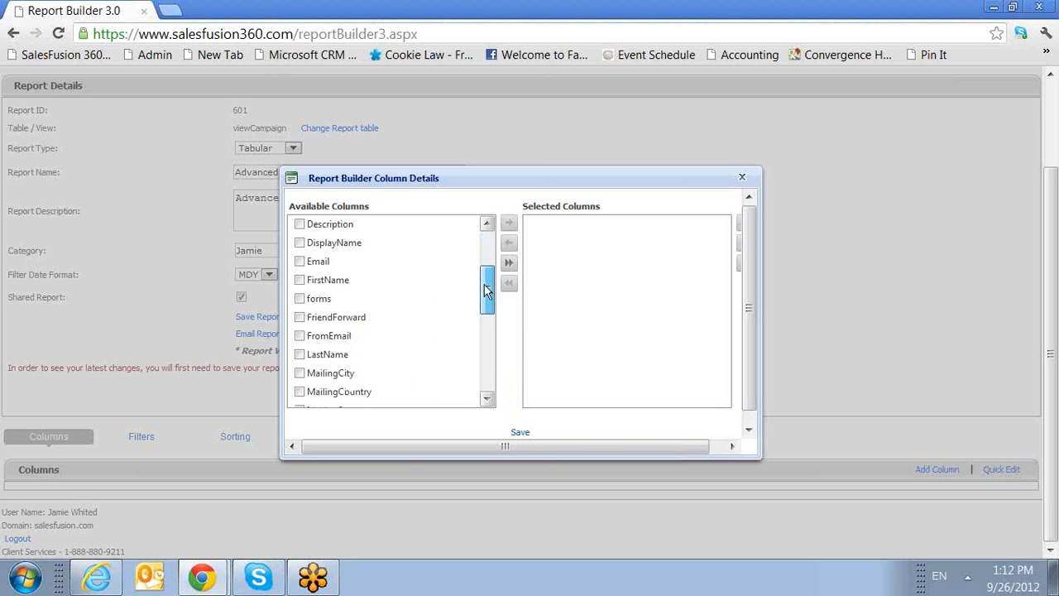
pyautogui.click(300, 263)
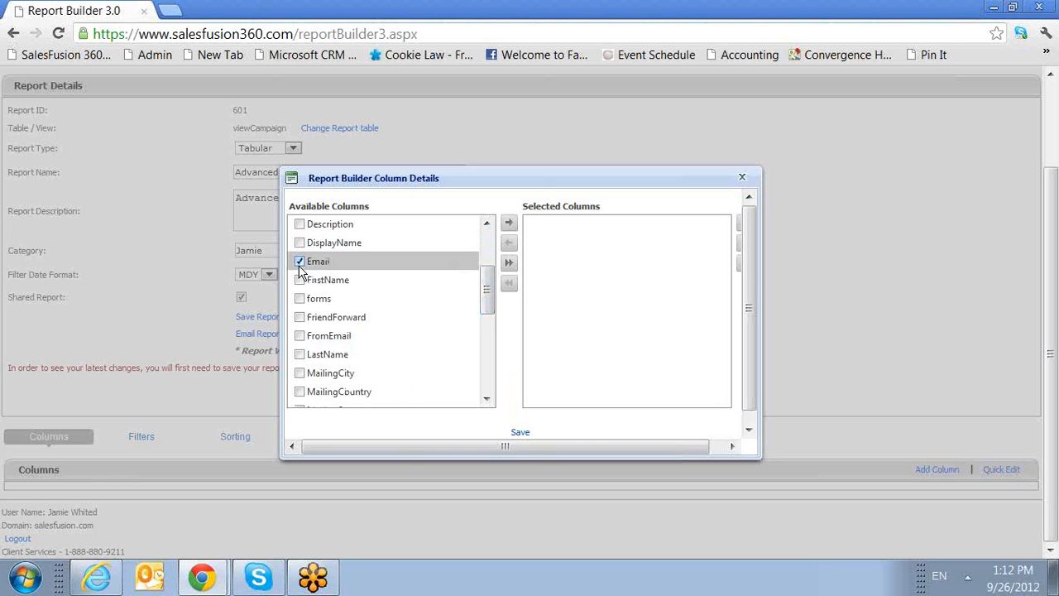
pyautogui.click(508, 222)
pyautogui.click(520, 434)
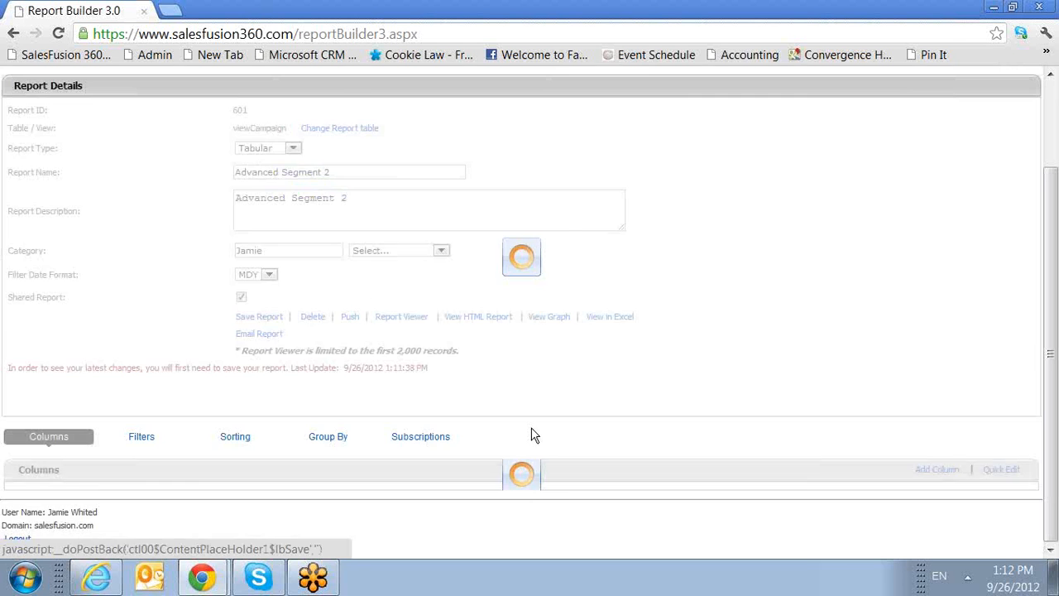
pyautogui.scroll(-1, 549, 461)
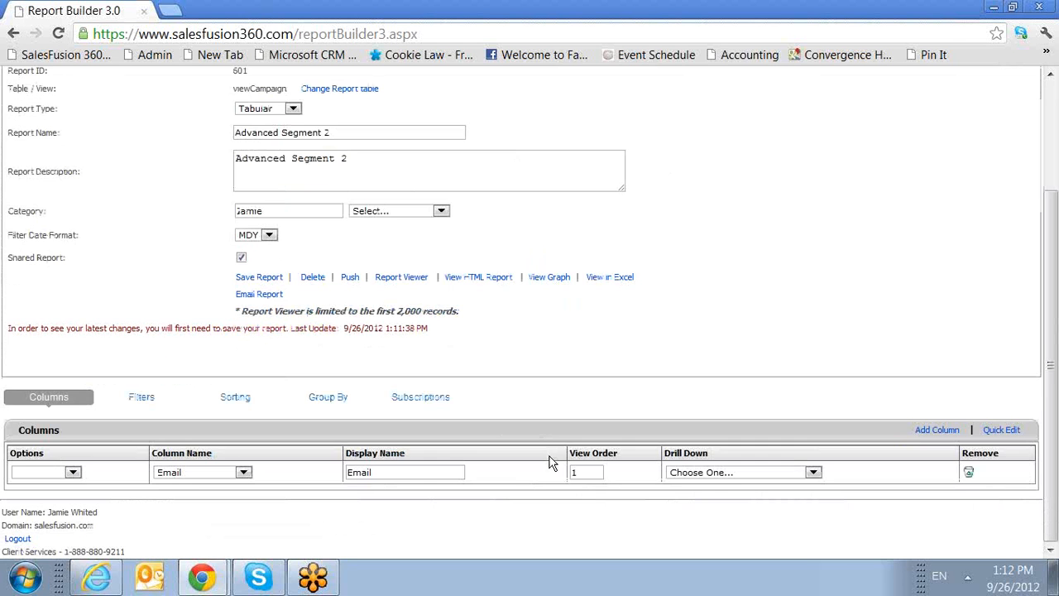
# Step: Add a filter row with column delMessage, operator Equals and value 1, and save the report
pyautogui.click(142, 397)
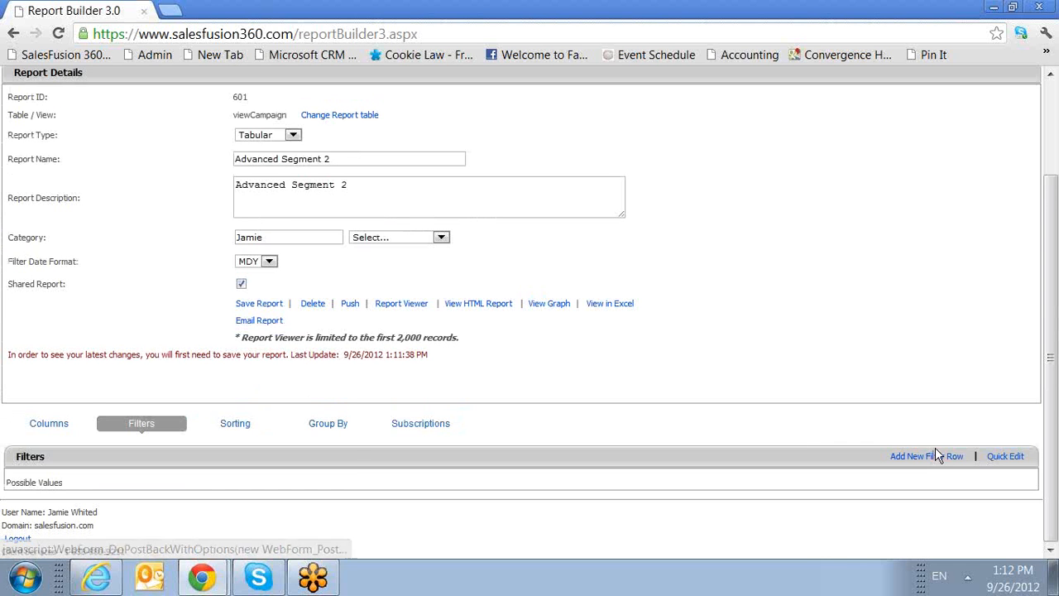
pyautogui.click(935, 455)
pyautogui.scroll(-1, 786, 439)
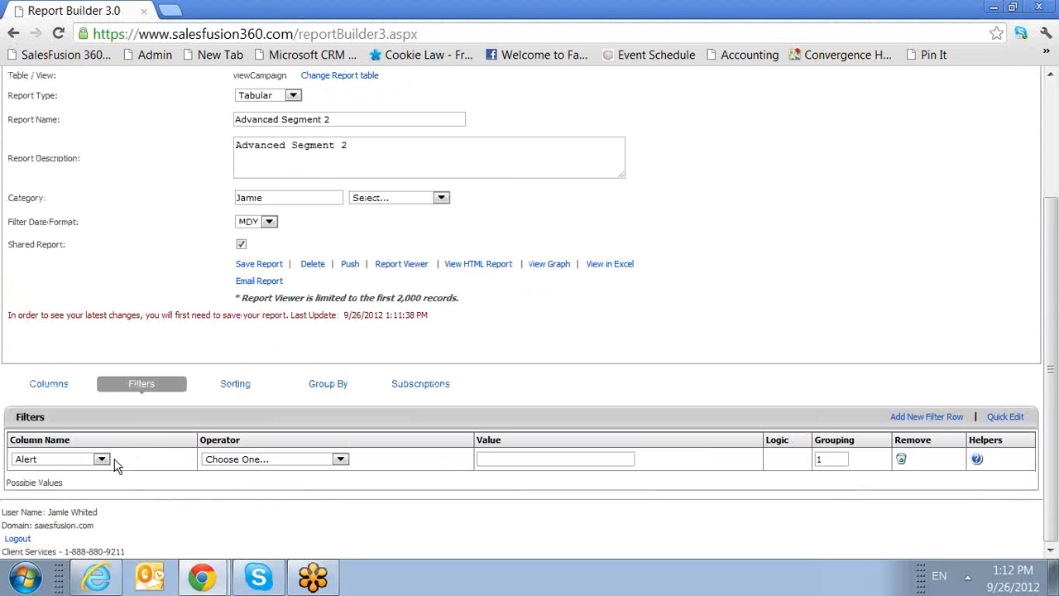
pyautogui.click(87, 458)
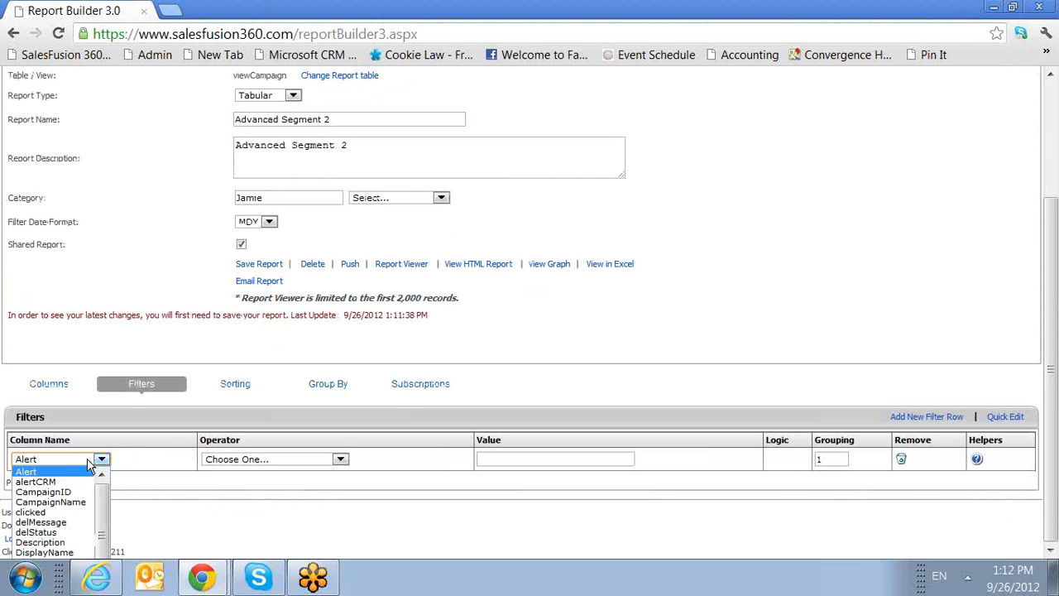
pyautogui.click(83, 523)
pyautogui.click(269, 462)
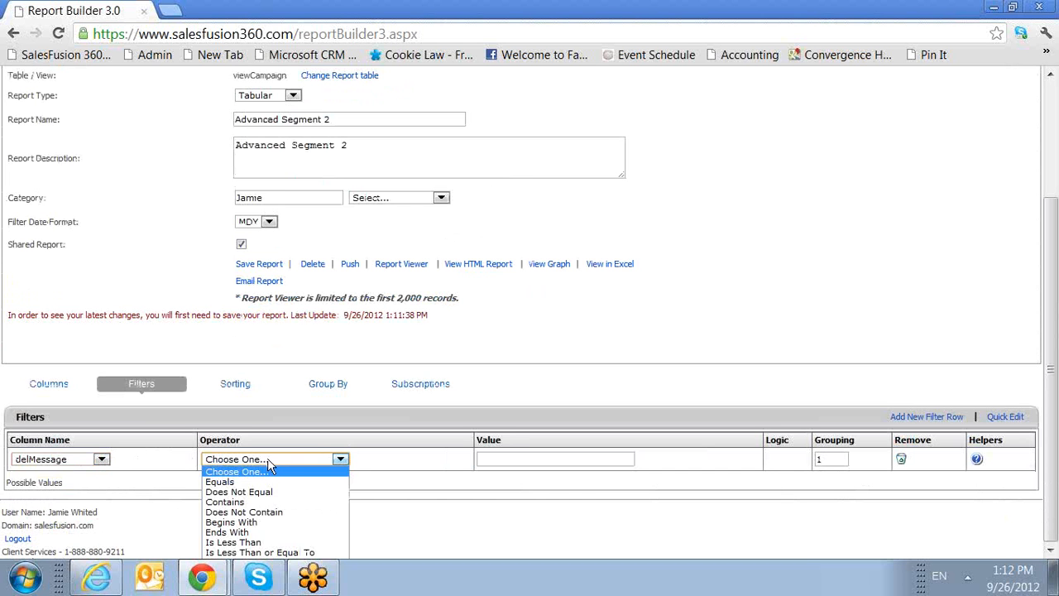
pyautogui.click(240, 482)
pyautogui.click(514, 460)
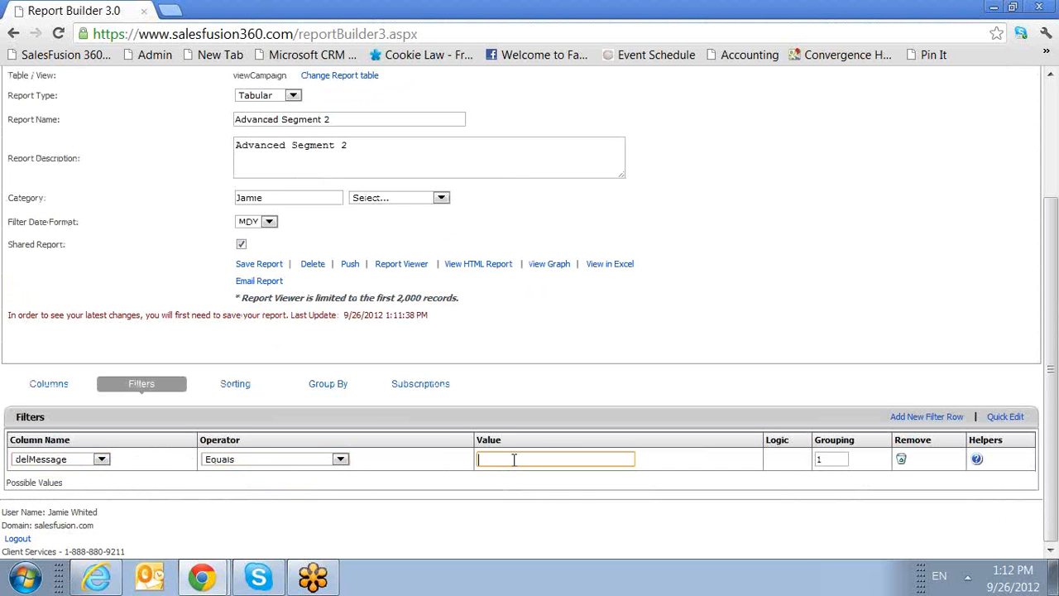
pyautogui.write('1')
pyautogui.click(249, 265)
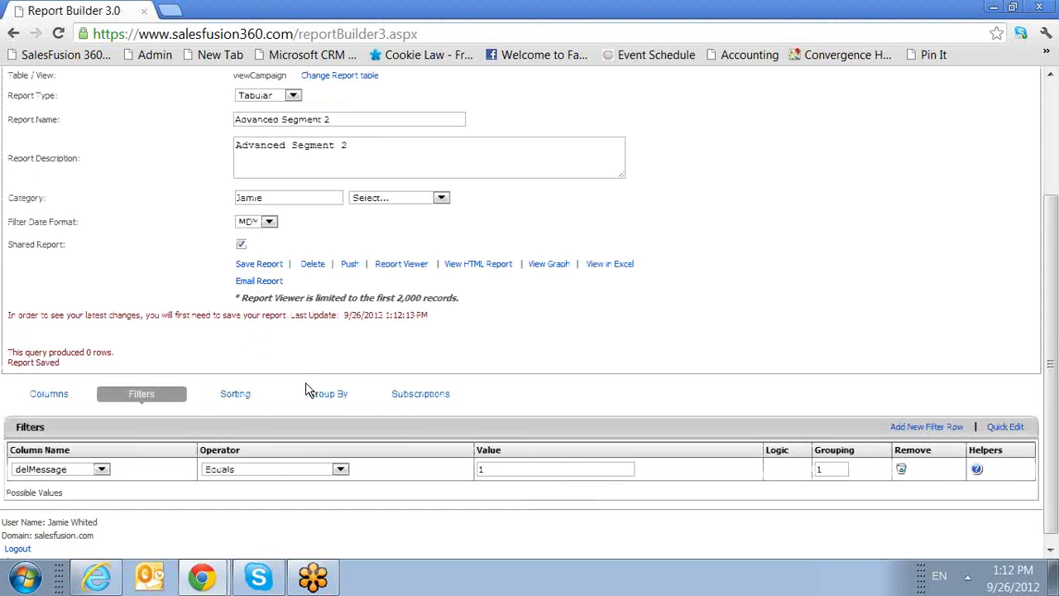
# Step: Change the filter's column to delStatus and save the report
pyautogui.click(66, 472)
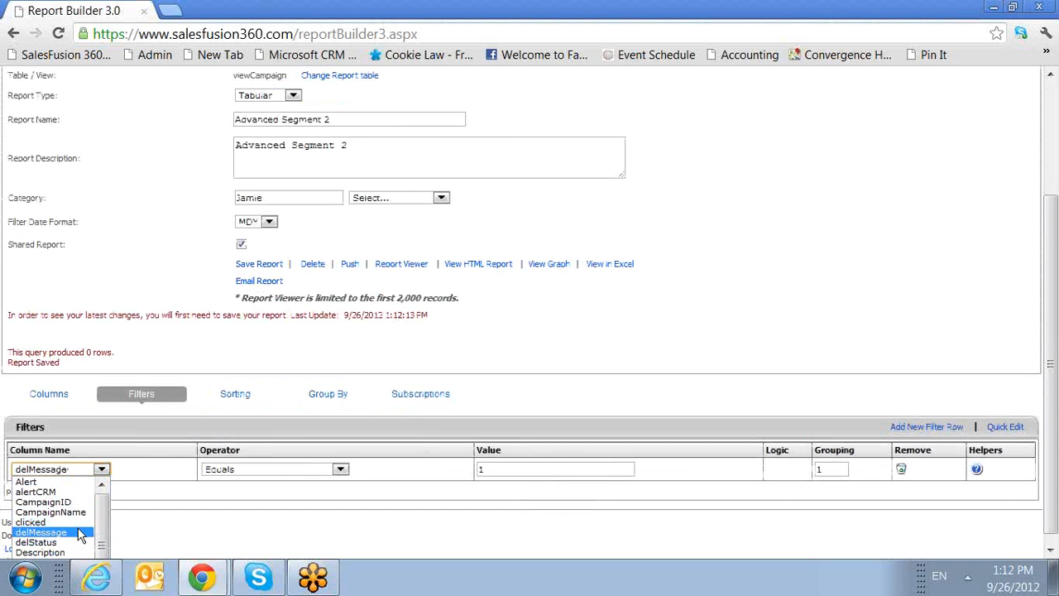
pyautogui.scroll(-2, 81, 535)
pyautogui.click(73, 515)
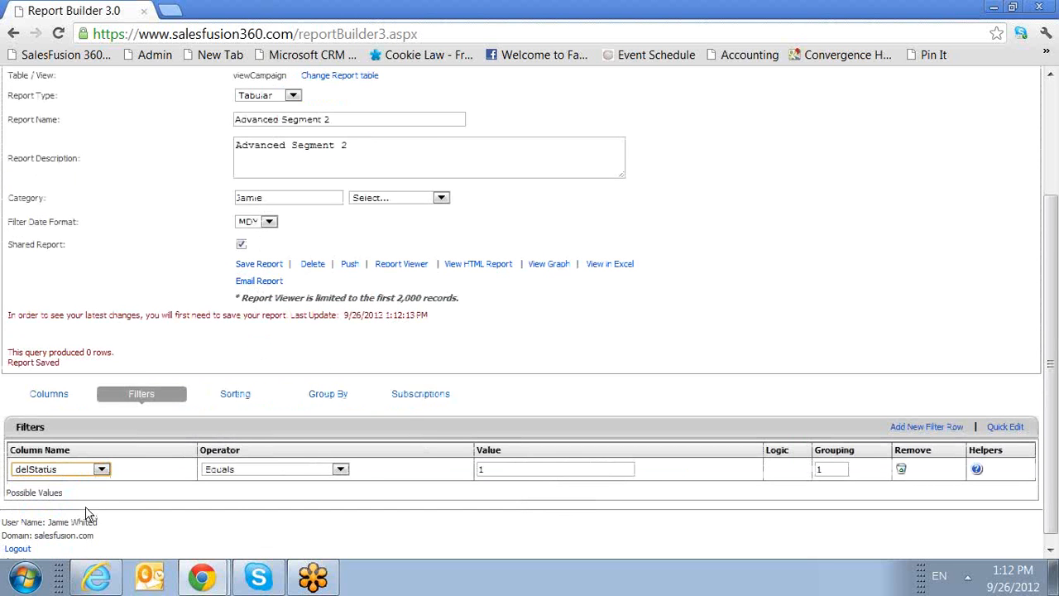
pyautogui.click(259, 264)
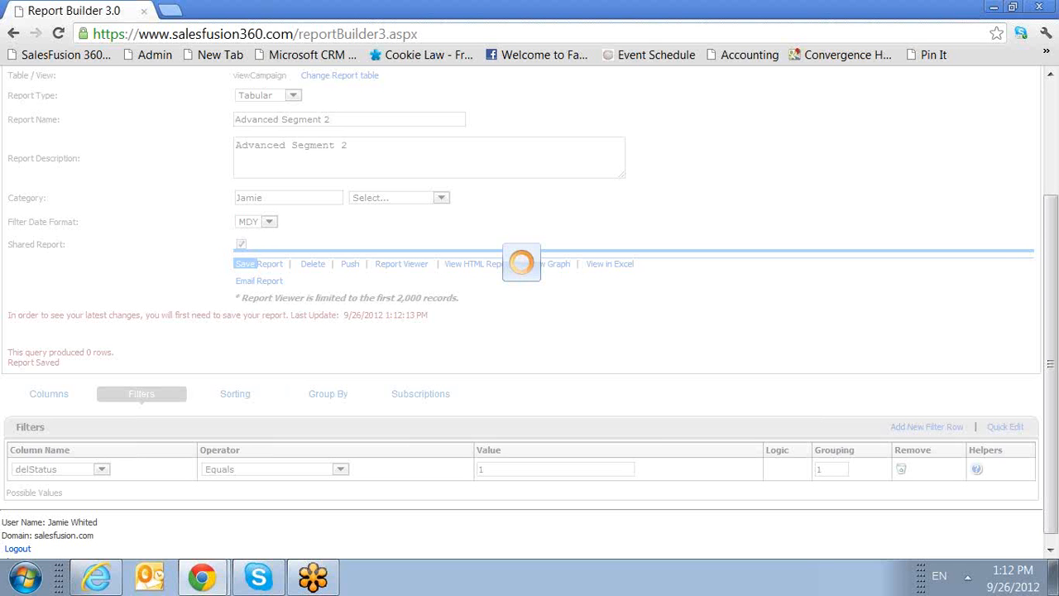
# Step: Switch to SalesFusion 360 in Internet Explorer and open the unnamed email campaign draft 6649
pyautogui.moveTo(1058, 9); pyautogui.dragTo(347, 36)
pyautogui.click(558, 19)
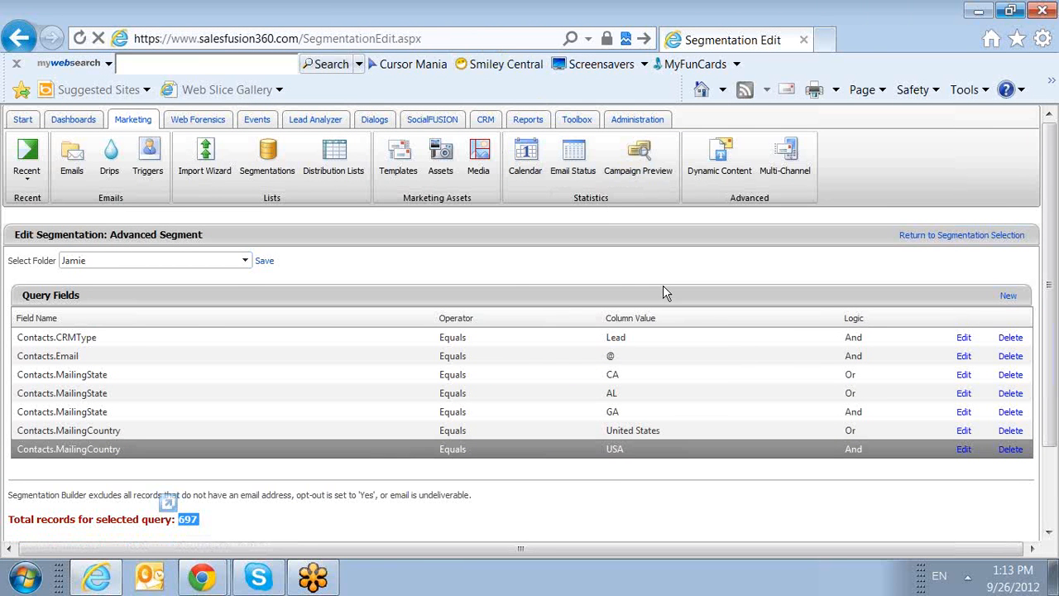
pyautogui.click(70, 170)
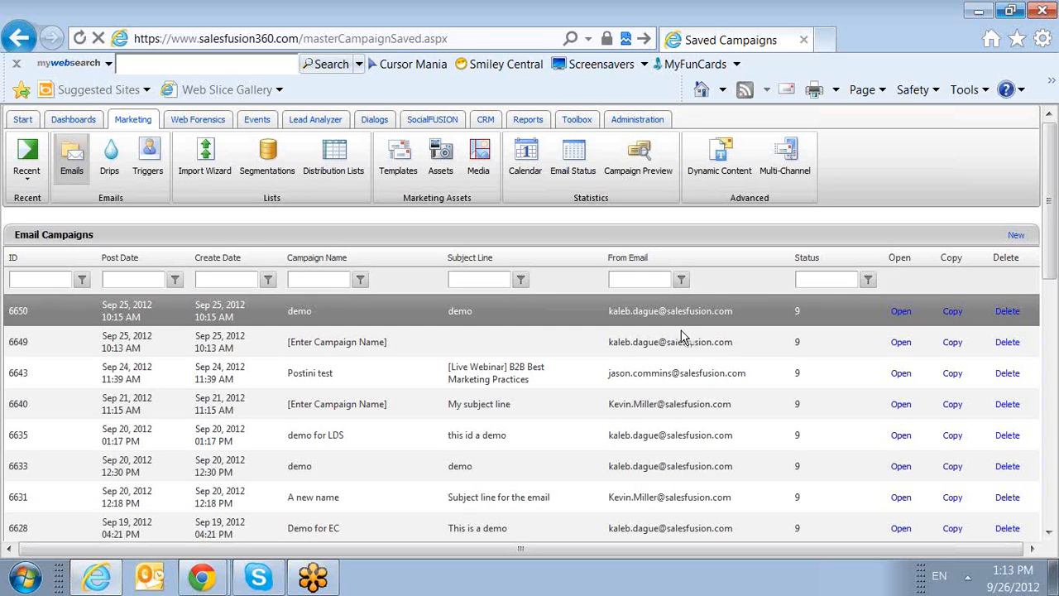
pyautogui.click(899, 342)
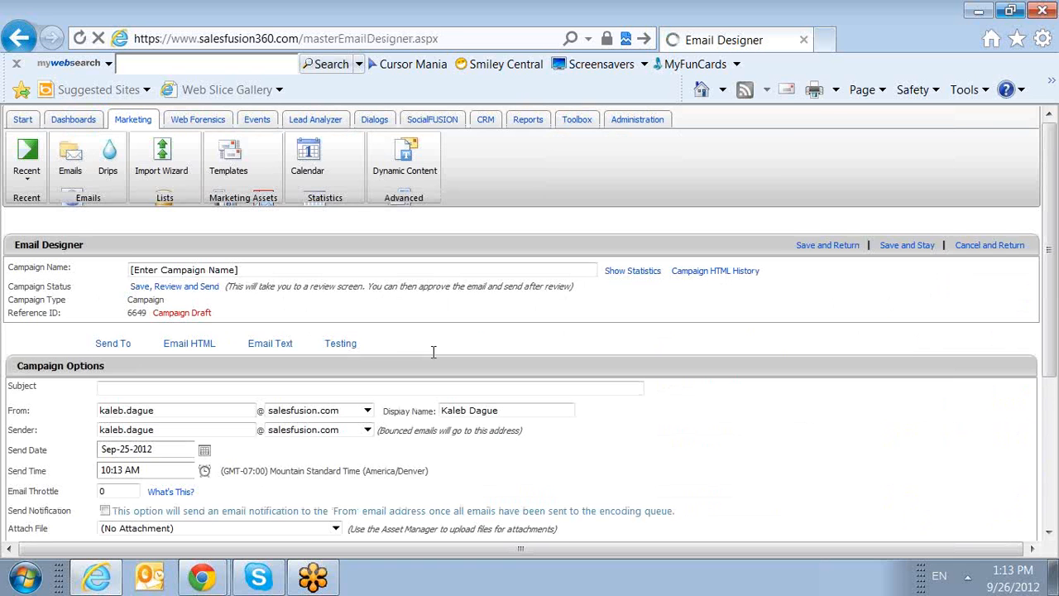
# Step: Add the Report Builder report 092612 Training to the Include List of the campaign's recipients
pyautogui.click(114, 343)
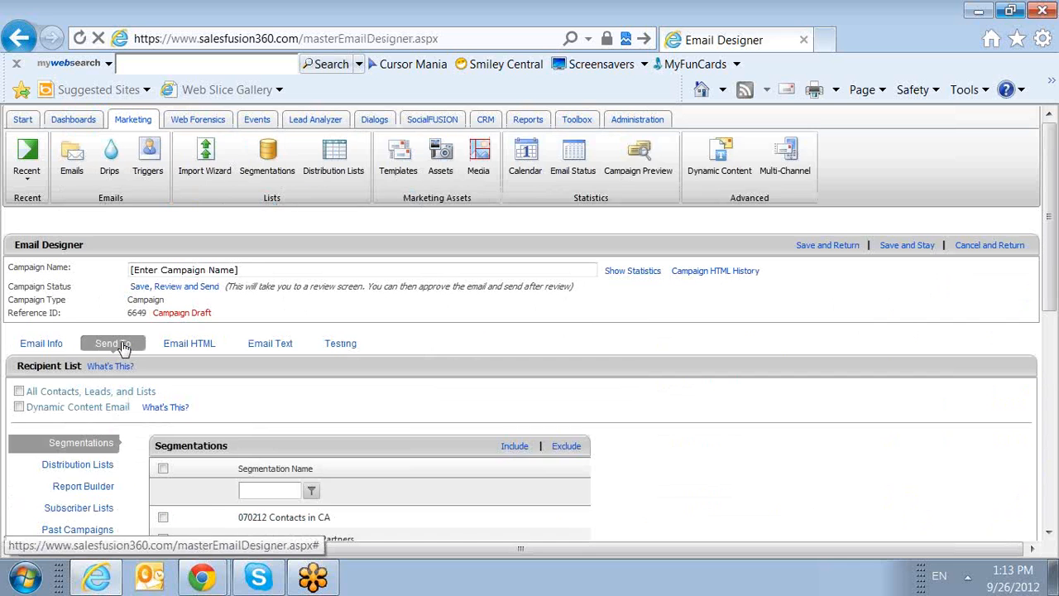
pyautogui.scroll(-3, 305, 302)
pyautogui.scroll(-2, 304, 302)
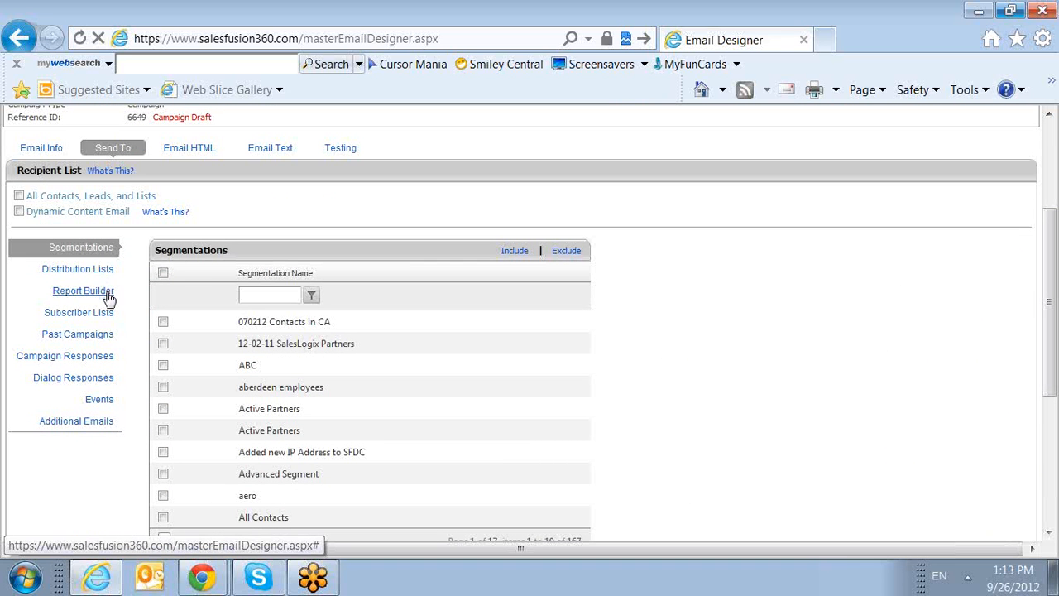
pyautogui.click(83, 291)
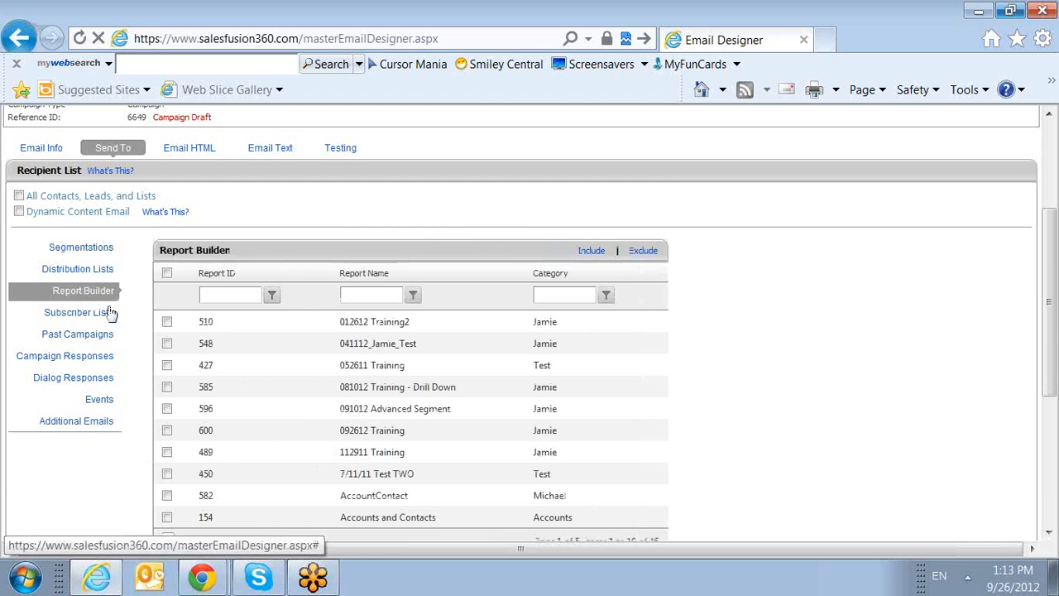
pyautogui.scroll(-3, 447, 381)
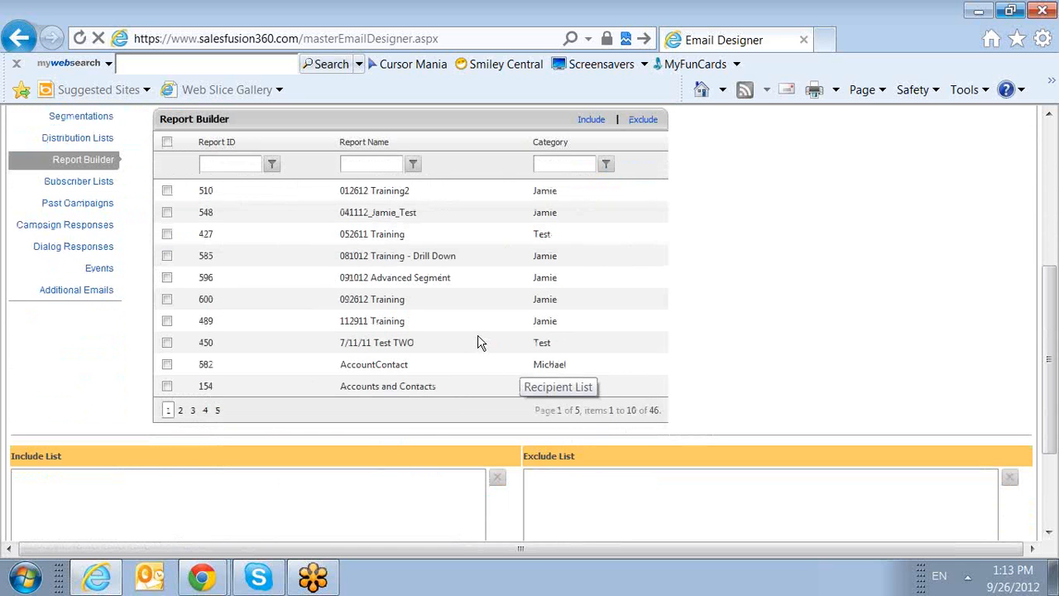
pyautogui.click(375, 304)
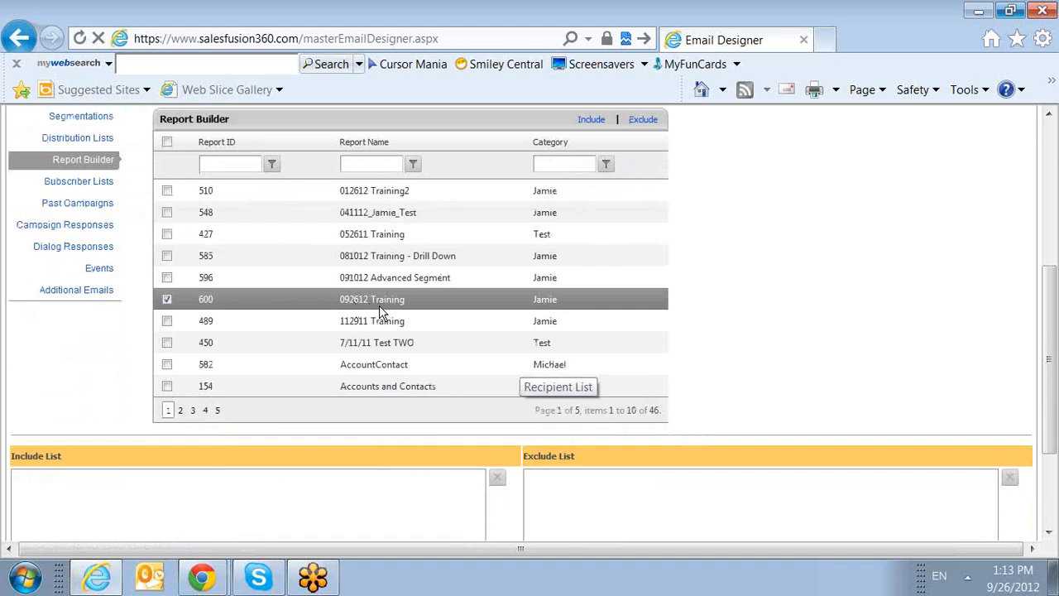
pyautogui.click(591, 120)
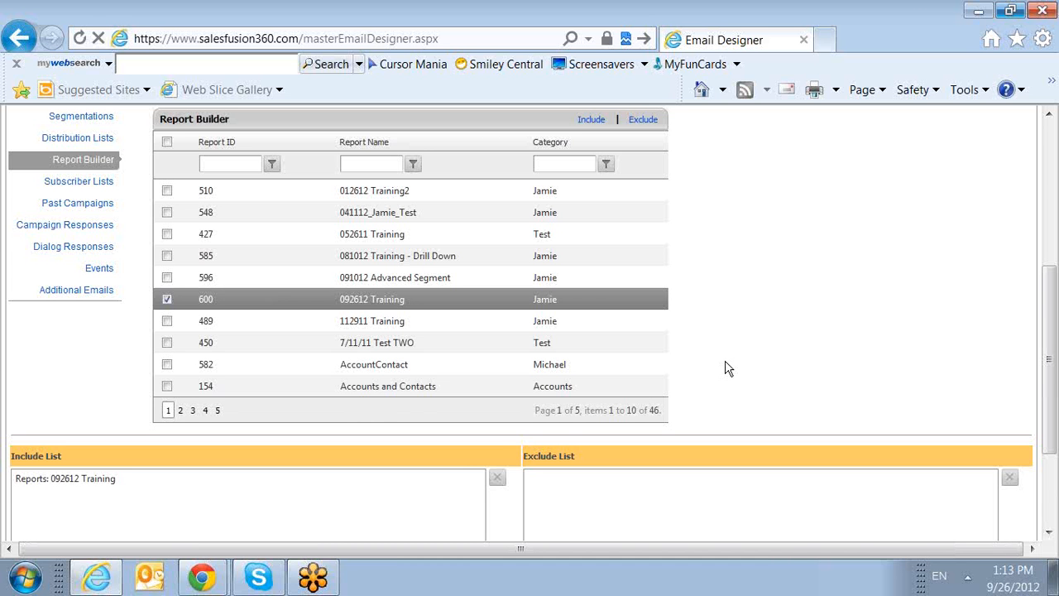
pyautogui.scroll(5, 725, 369)
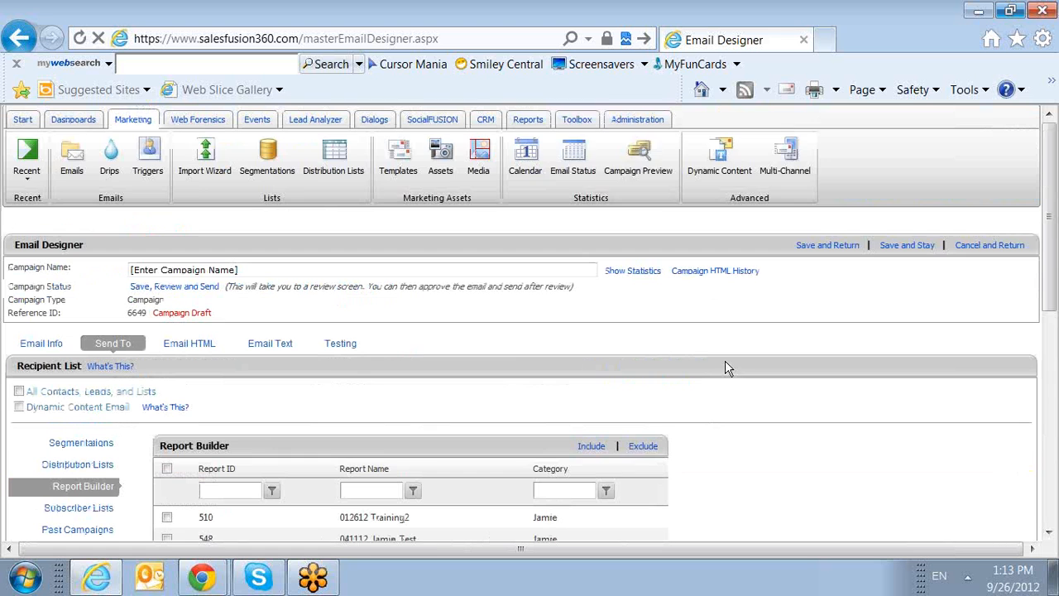
# Step: Open the Online Help Manual from SalesFusion 360 and search it for "advanced segment"
pyautogui.click(577, 121)
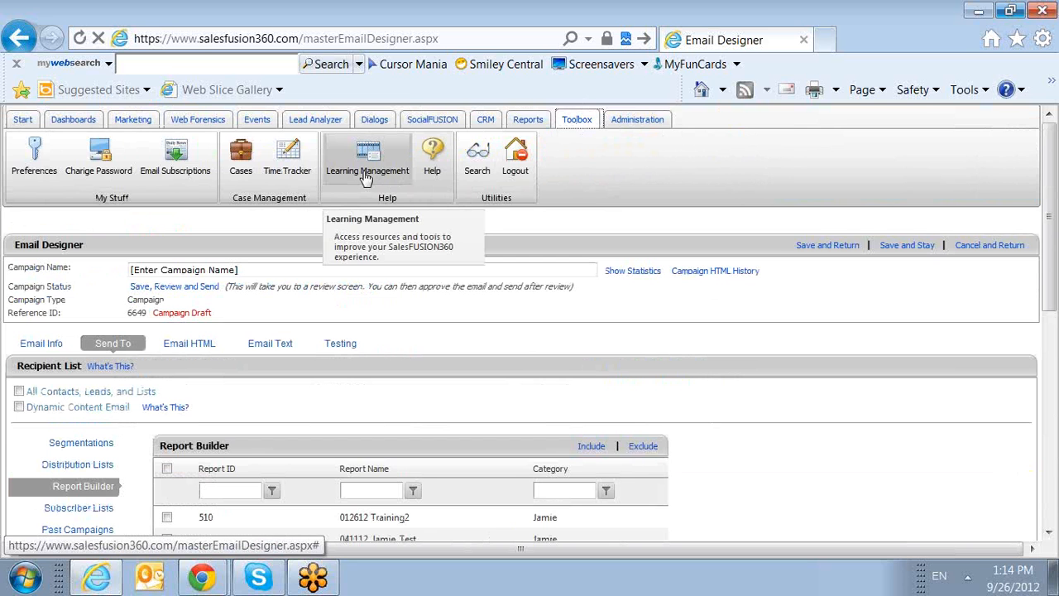
pyautogui.click(433, 154)
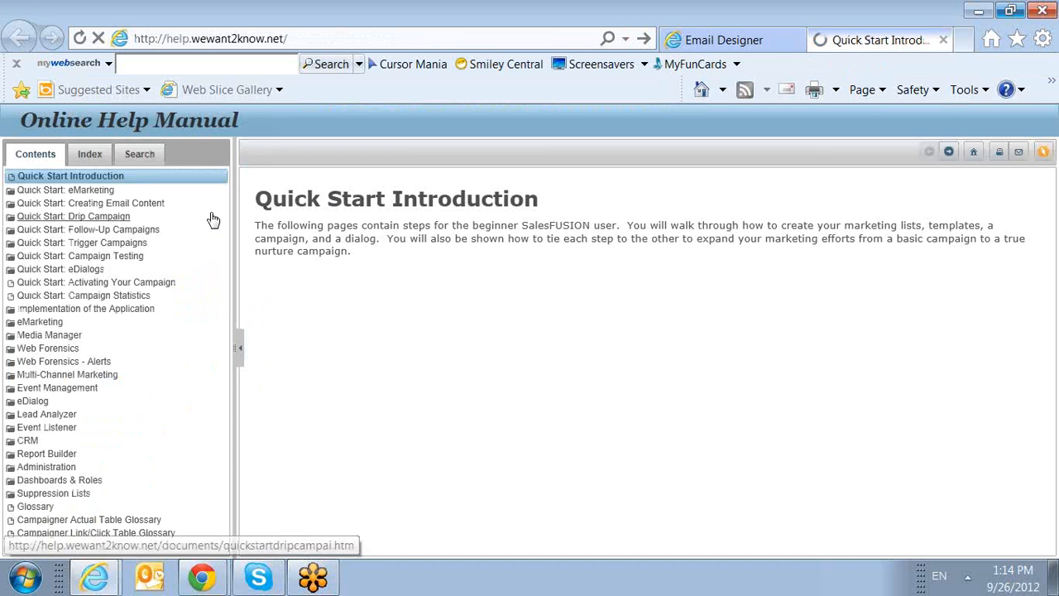
pyautogui.click(142, 157)
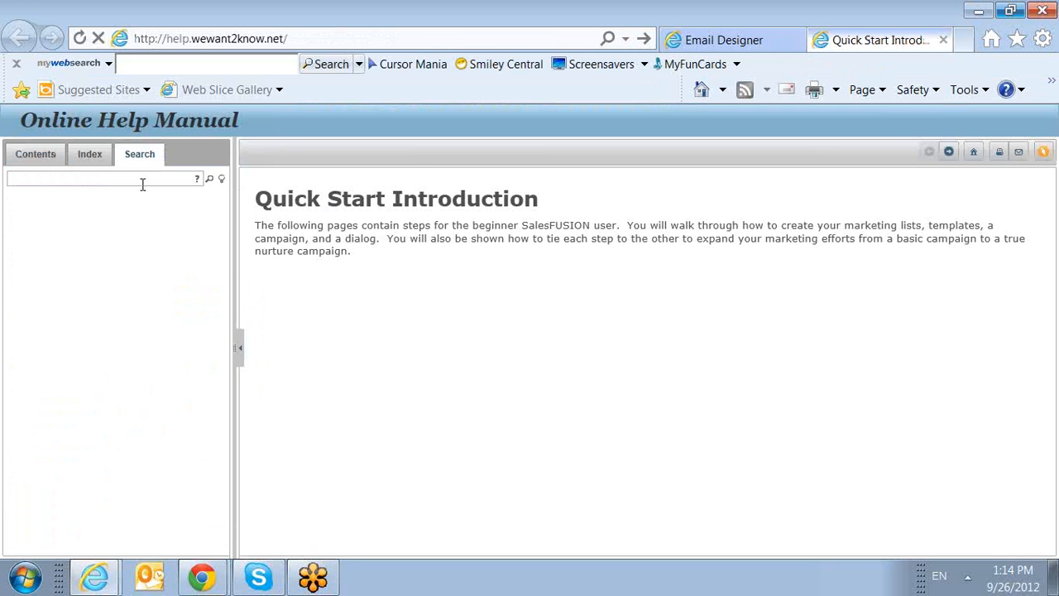
pyautogui.write('advacned segment')
pyautogui.press('Return')
pyautogui.click(40, 178)
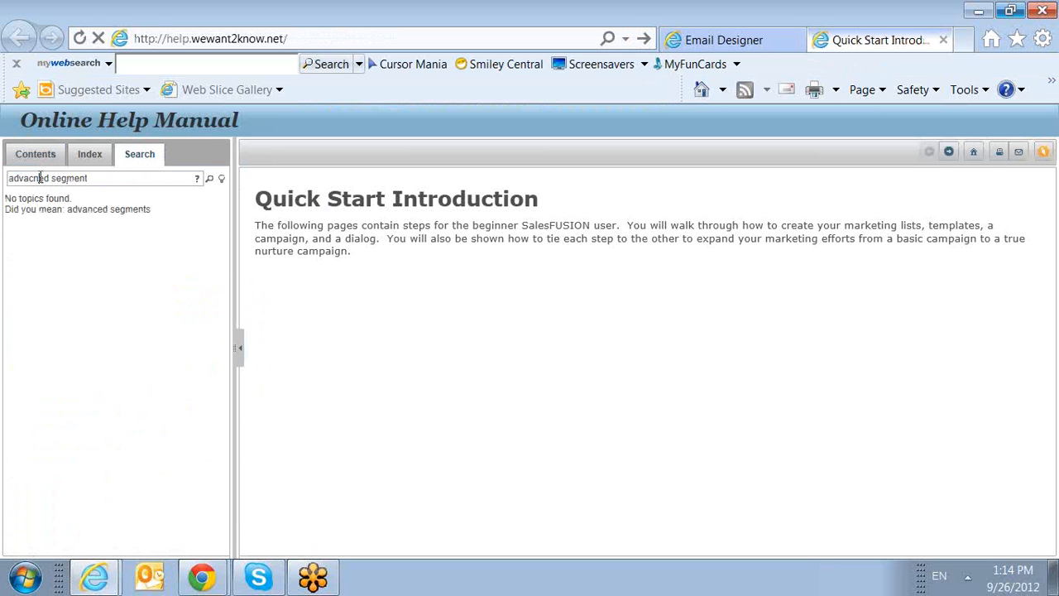
pyautogui.press('BackSpace')
pyautogui.press('BackSpace')
pyautogui.write('nc')
pyautogui.press('Return')
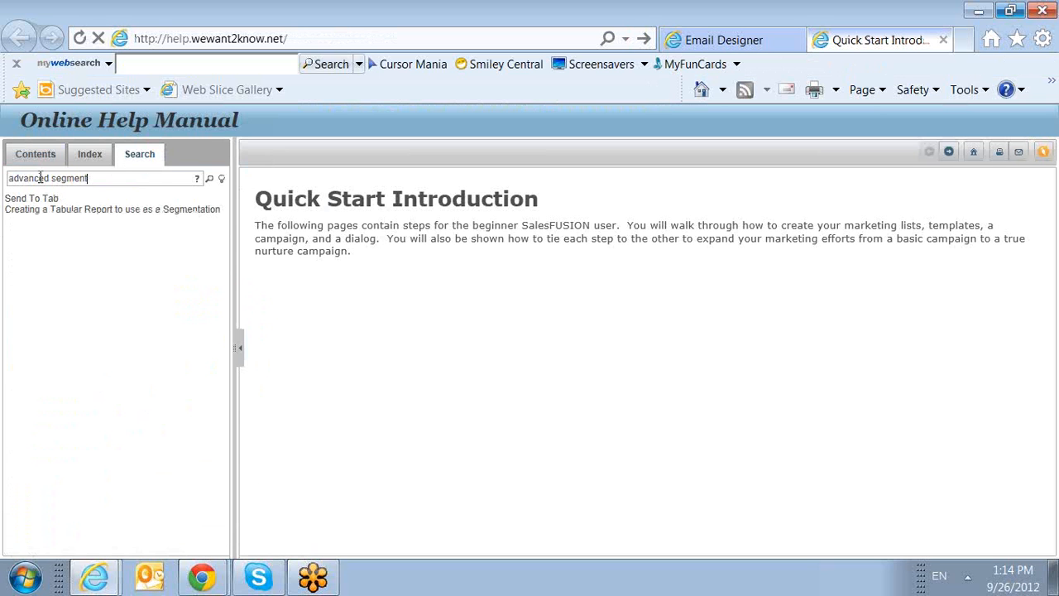
# Step: Open the help topic "Creating a Tabular Report to use as a Segmentation" and read through its instructions
pyautogui.click(64, 213)
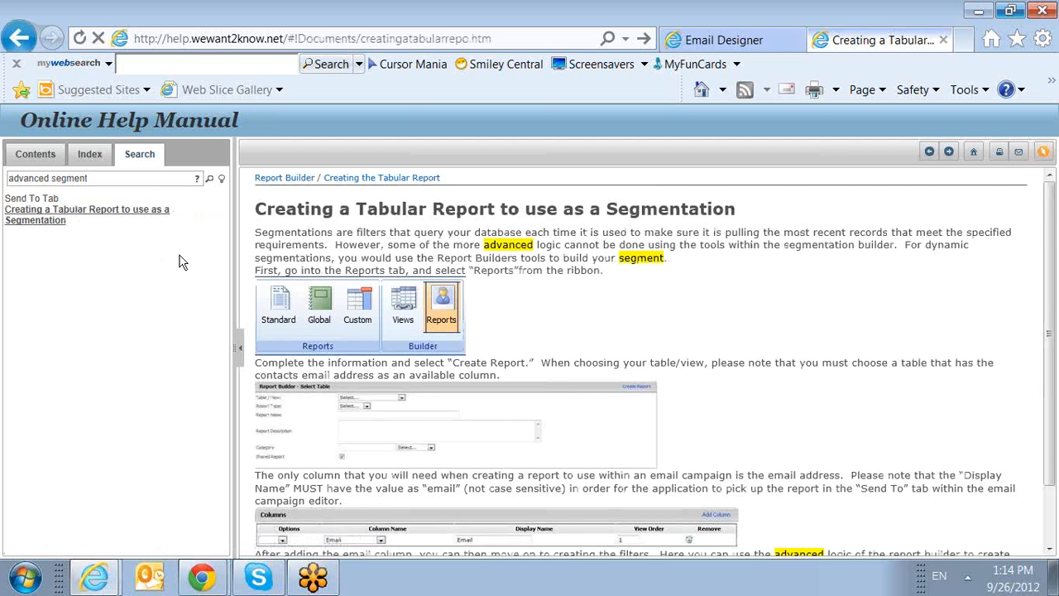
pyautogui.scroll(-3, 596, 385)
pyautogui.scroll(1, 564, 376)
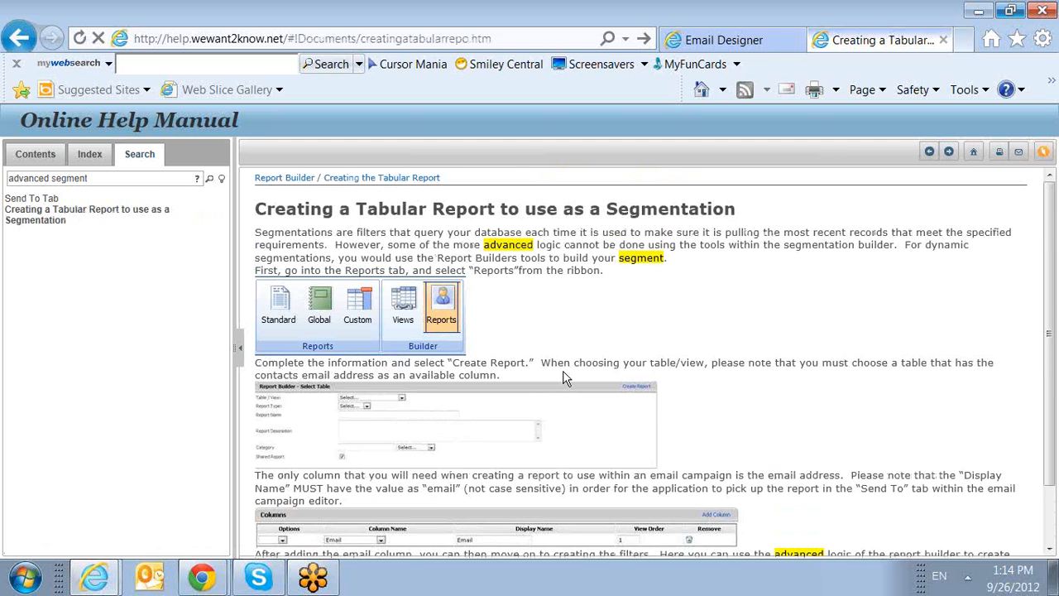
pyautogui.scroll(-1, 564, 377)
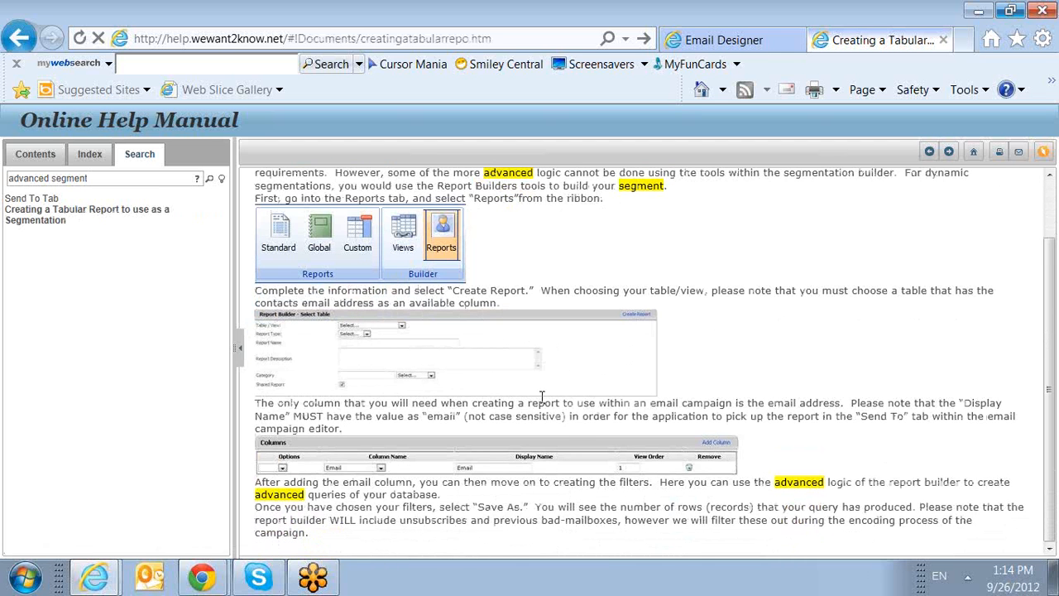